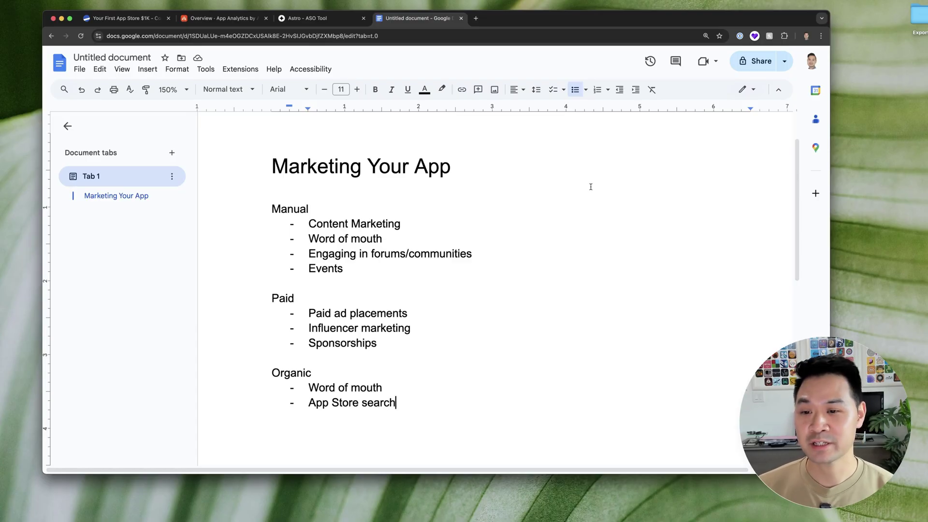
Review the manual, paid and organic marketing channels in the "Marketing Your App" document, ending on App Store search
{"action": "left_click", "coordinate": [415, 223]}
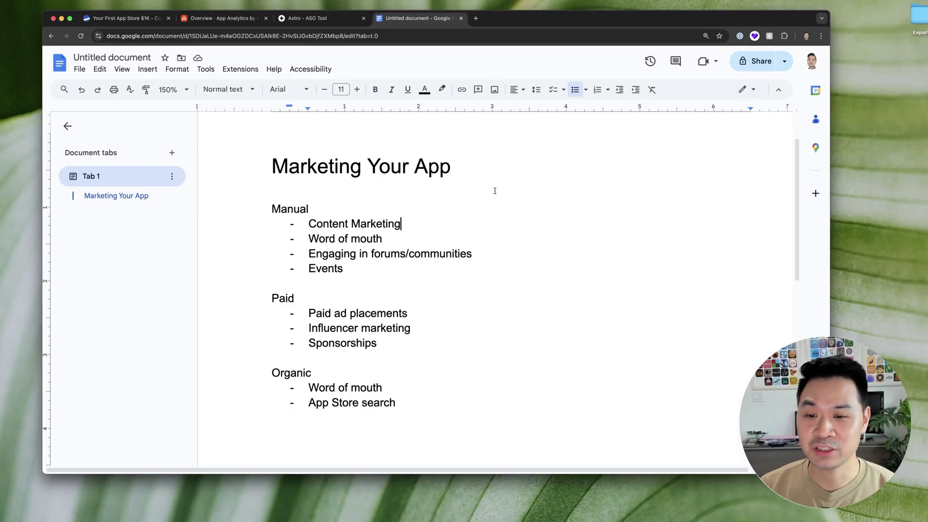
{"action": "left_click", "coordinate": [420, 234]}
{"action": "left_click", "coordinate": [543, 252]}
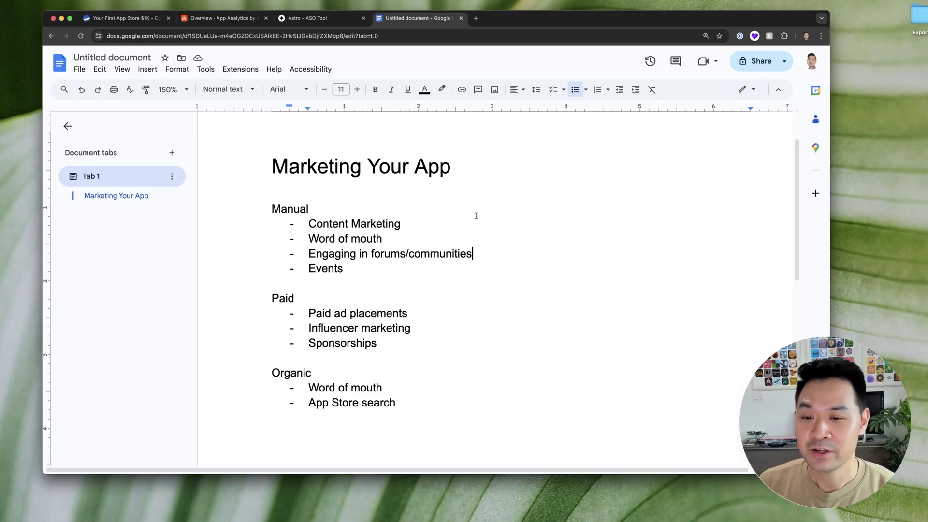
{"action": "scroll", "coordinate": [358, 269], "scroll_direction": "down", "scroll_amount": 1}
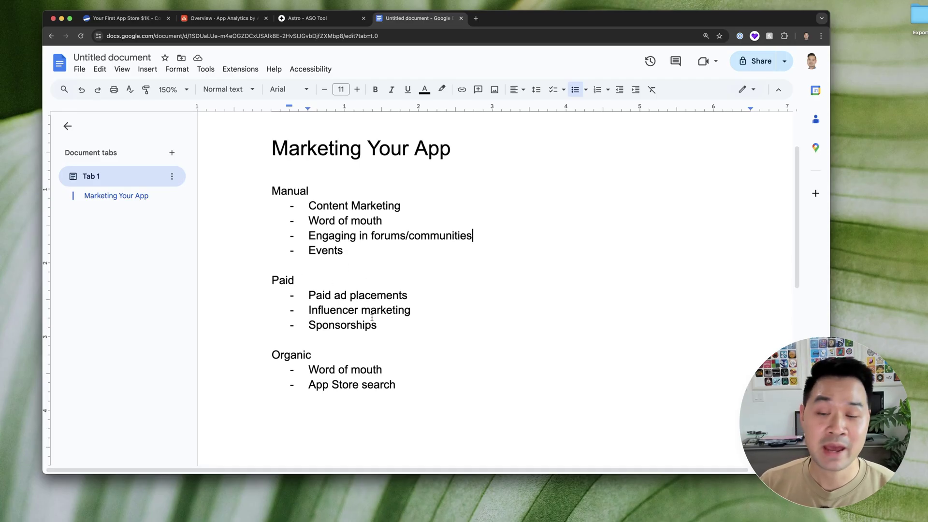
{"action": "left_click", "coordinate": [308, 295]}
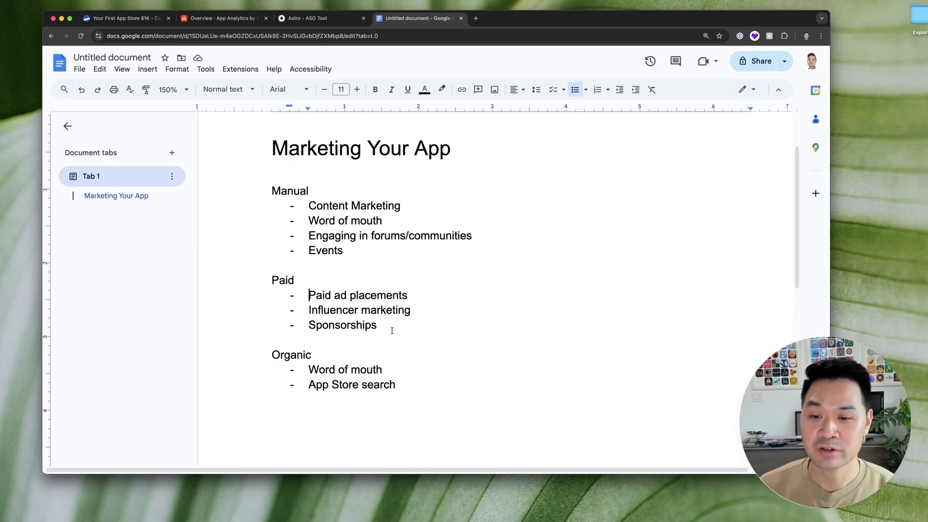
{"action": "left_click", "coordinate": [413, 327]}
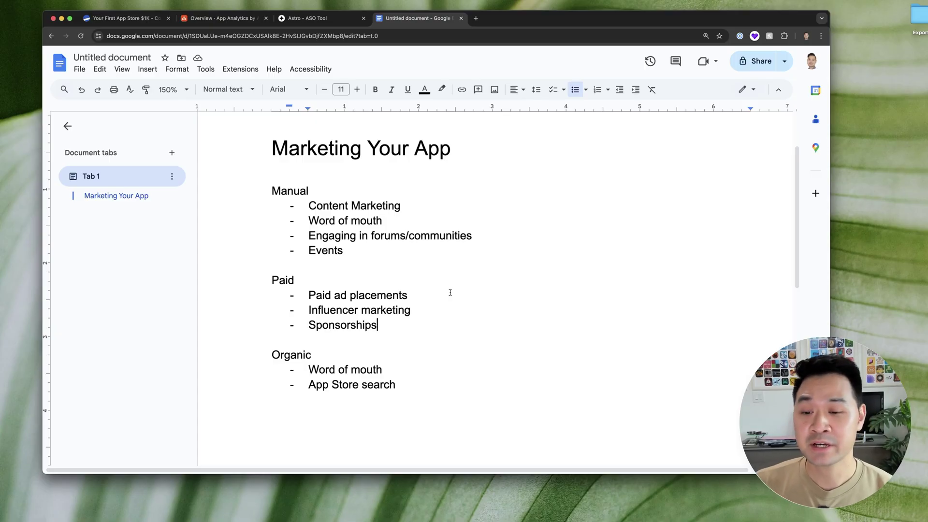
{"action": "scroll", "coordinate": [450, 293], "scroll_direction": "down", "scroll_amount": 3}
{"action": "left_click", "coordinate": [393, 307]}
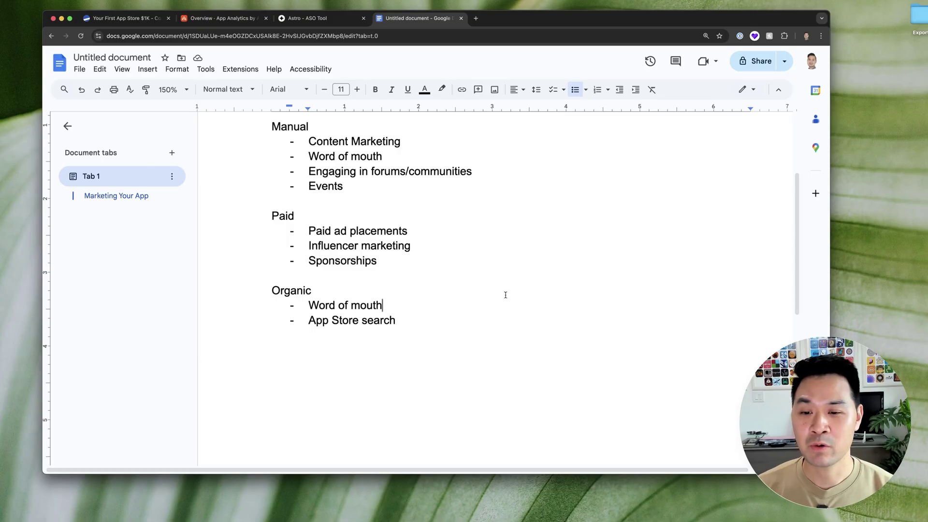
{"action": "key", "text": "super+Right"}
{"action": "key", "text": "shift+super+Left"}
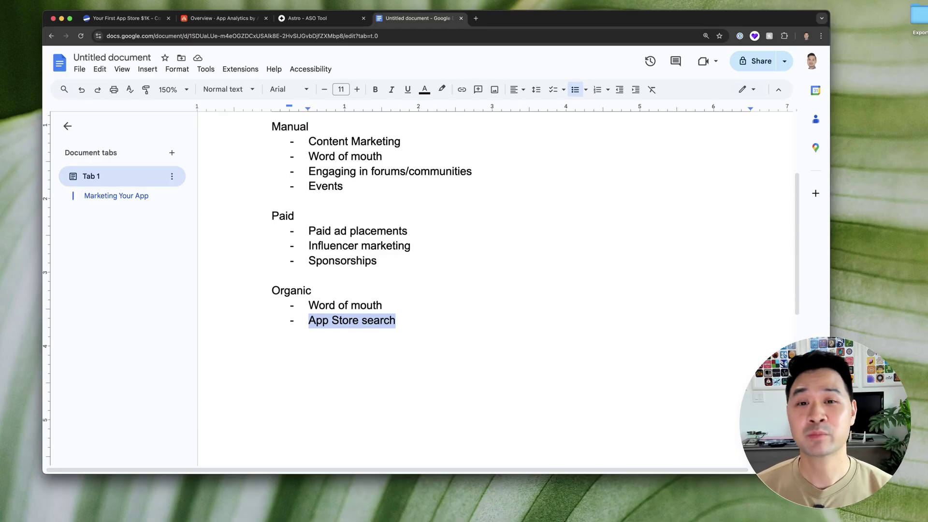
Switch to the Astro website and look through its demo, customer quotes and feature descriptions
{"action": "left_click", "coordinate": [336, 20]}
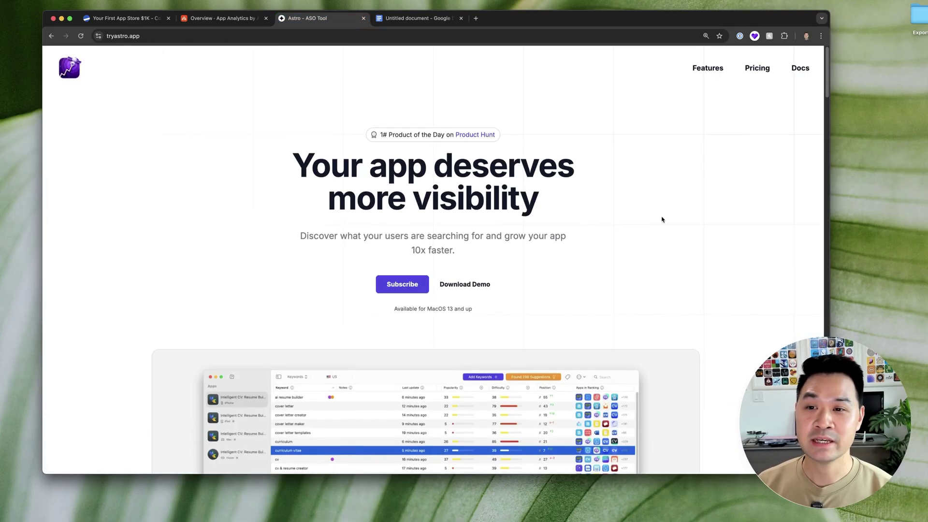
{"action": "scroll", "coordinate": [658, 208], "scroll_direction": "down", "scroll_amount": 1}
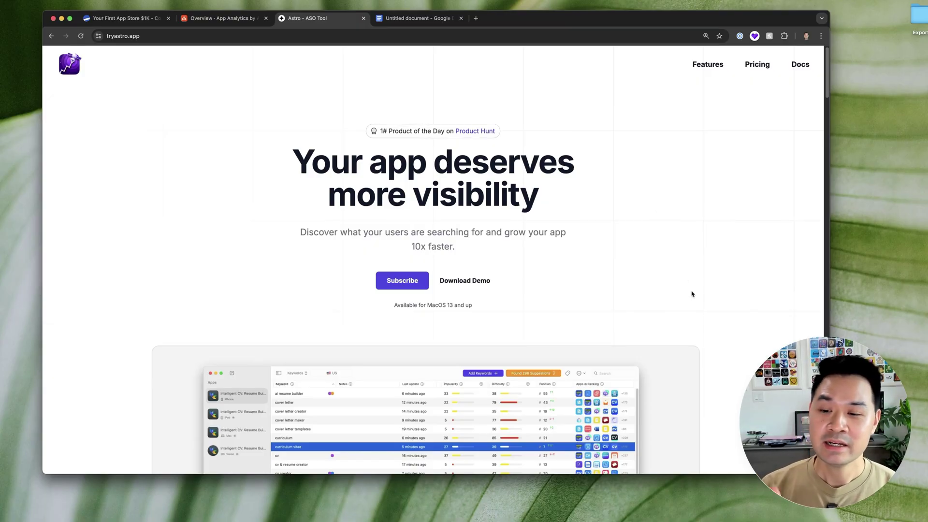
{"action": "scroll", "coordinate": [678, 252], "scroll_direction": "down", "scroll_amount": 3}
{"action": "scroll", "coordinate": [678, 251], "scroll_direction": "down", "scroll_amount": 3}
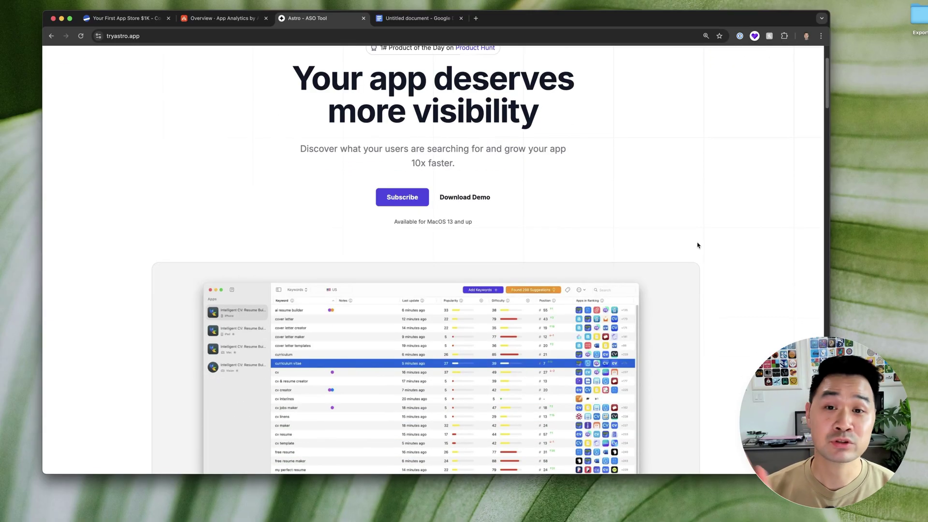
{"action": "scroll", "coordinate": [697, 245], "scroll_direction": "down", "scroll_amount": 4}
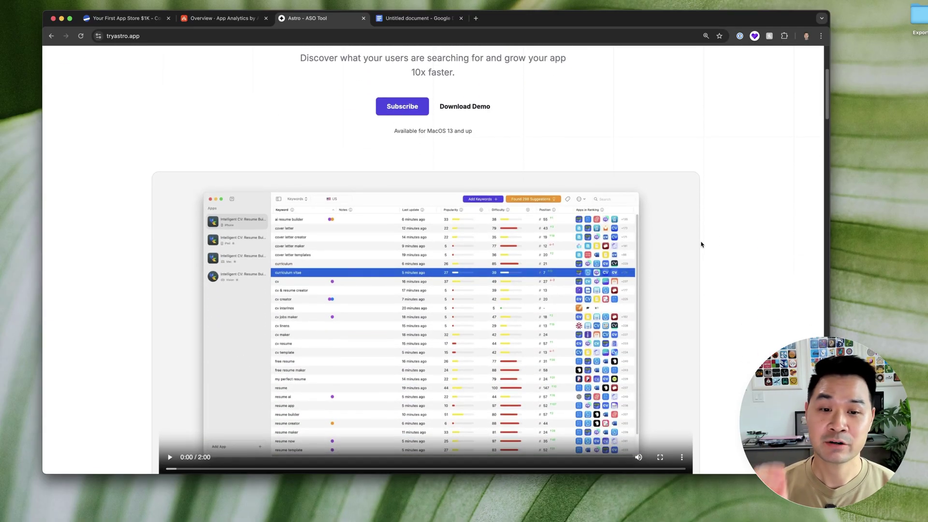
{"action": "scroll", "coordinate": [763, 236], "scroll_direction": "down", "scroll_amount": 1}
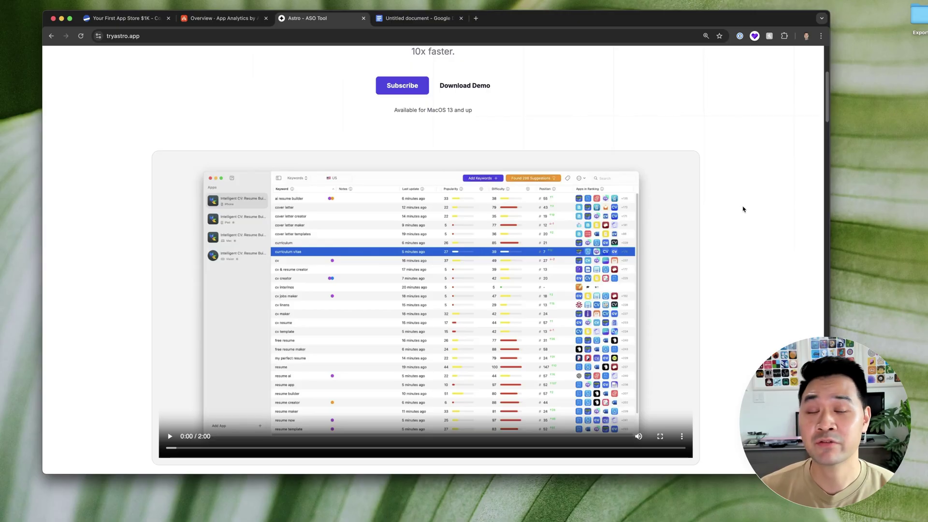
{"action": "scroll", "coordinate": [740, 225], "scroll_direction": "down", "scroll_amount": 15}
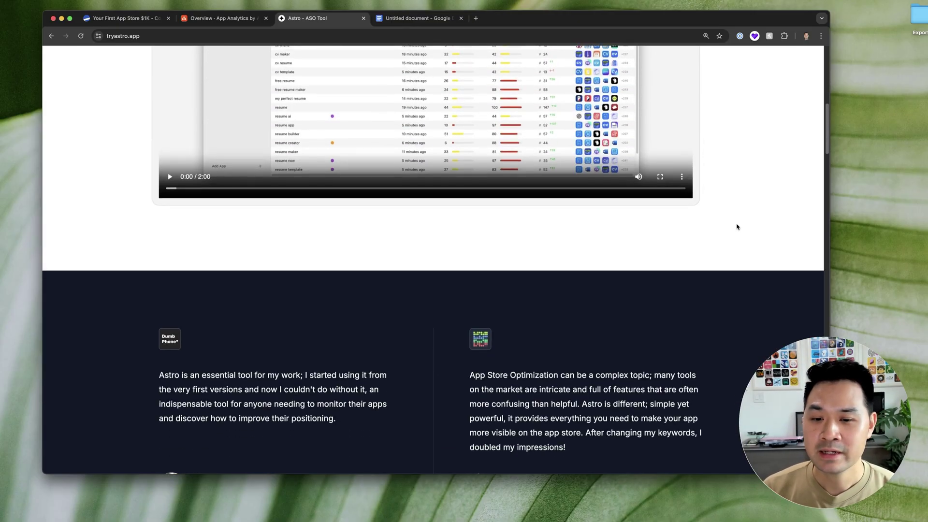
{"action": "scroll", "coordinate": [672, 240], "scroll_direction": "down", "scroll_amount": 20}
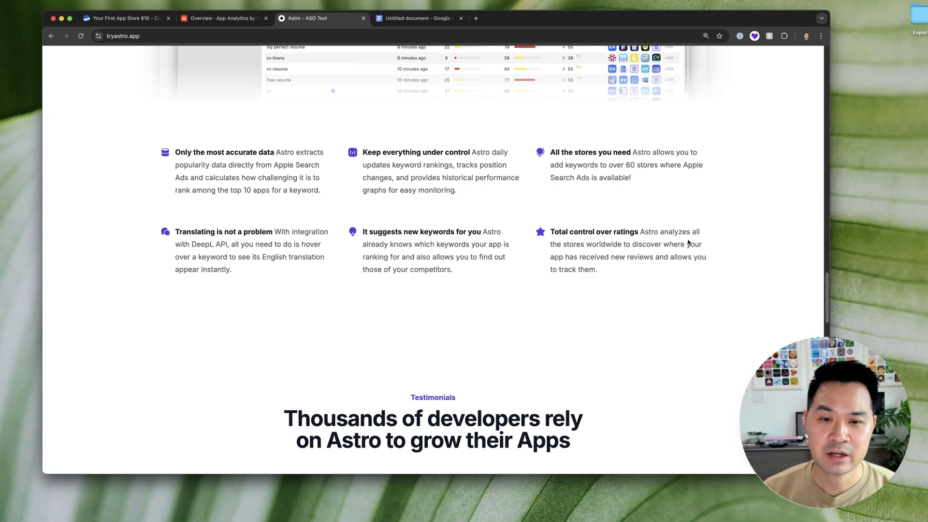
{"action": "scroll", "coordinate": [687, 244], "scroll_direction": "up", "scroll_amount": 5}
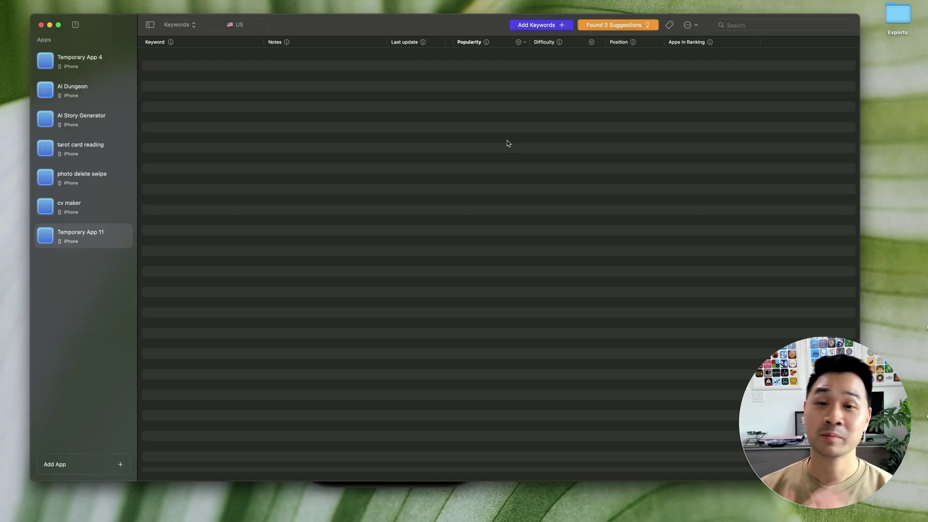
In the Astro app, add the keyword "acne care" to Temporary App 11 for the US store
{"action": "left_click", "coordinate": [531, 25]}
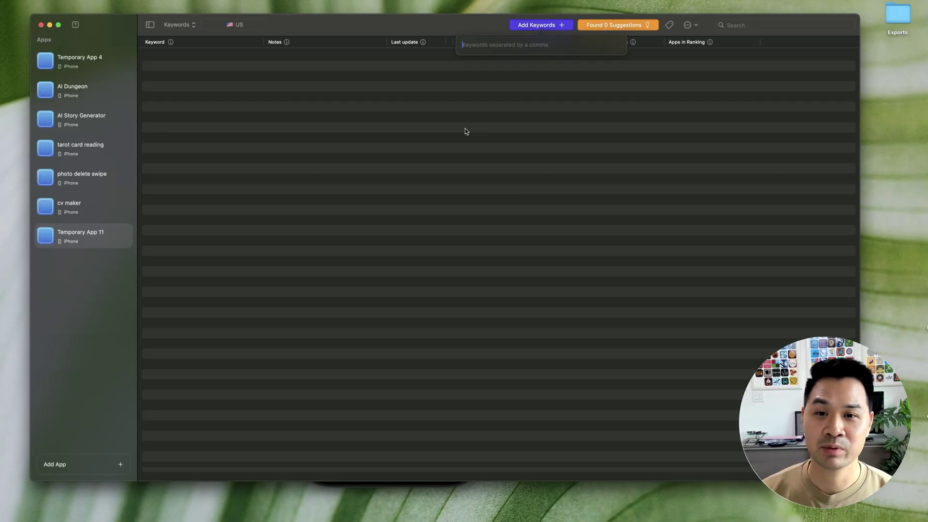
{"action": "type", "text": "acne"}
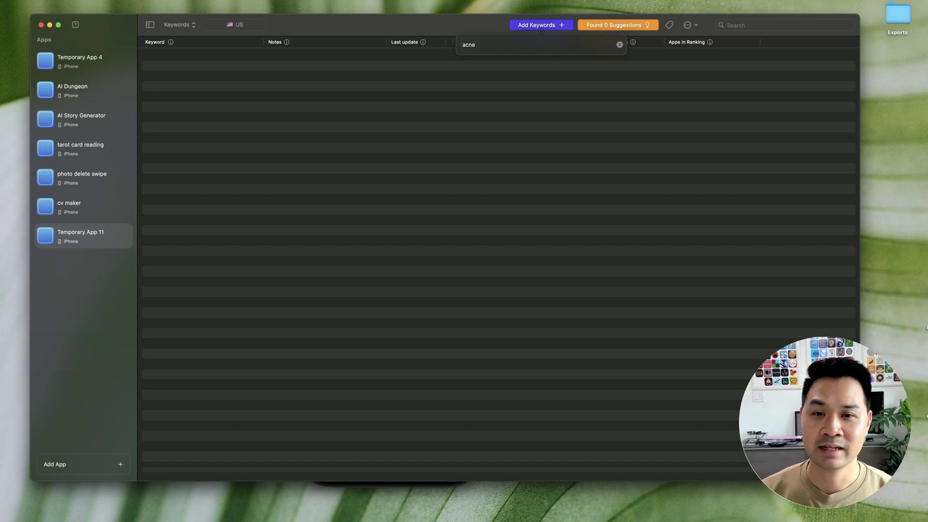
{"action": "type", "text": " care"}
{"action": "key", "text": "Return"}
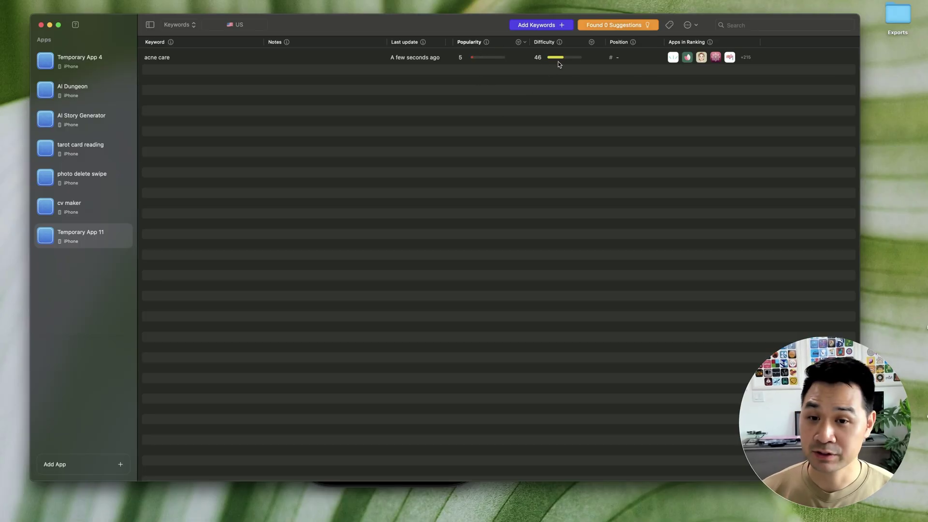
Extract keyword suggestions from MDacne, the top-ranking app for "acne care", and open the suggestions list
{"action": "left_click", "coordinate": [673, 57]}
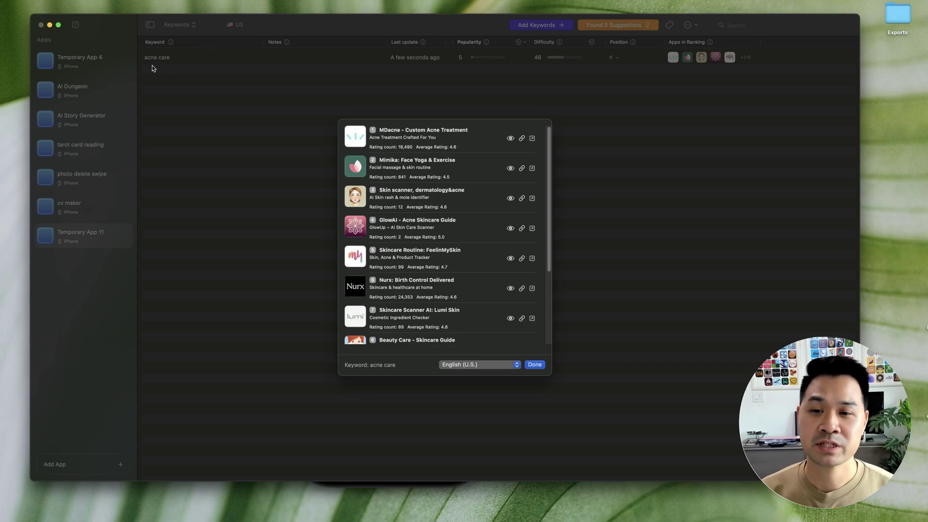
{"action": "left_click", "coordinate": [509, 139]}
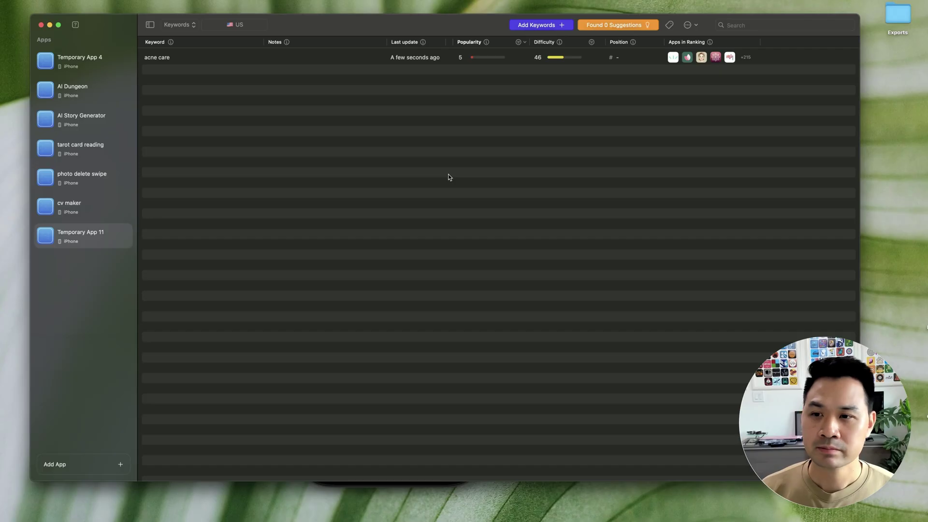
{"action": "left_click", "coordinate": [616, 25]}
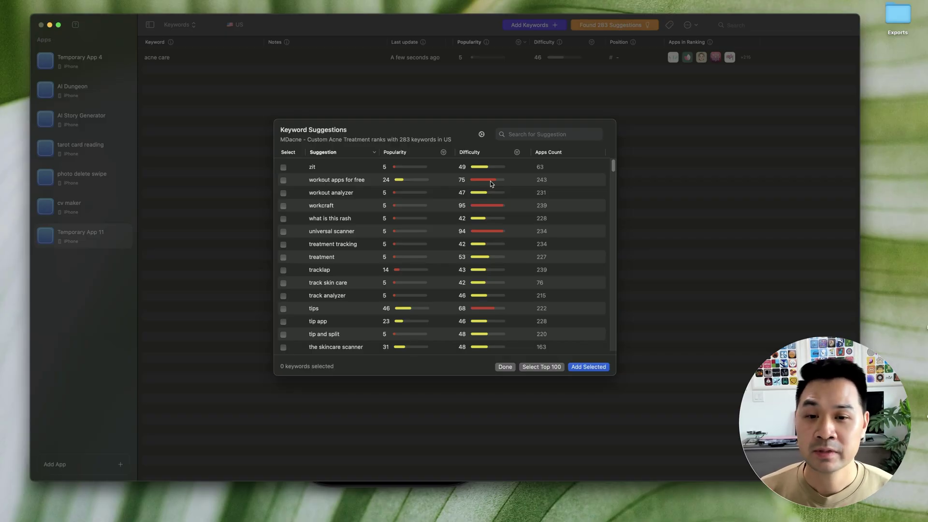
Filter the keyword suggestions to a difficulty below 50 and a popularity above 20
{"action": "left_click", "coordinate": [517, 152]}
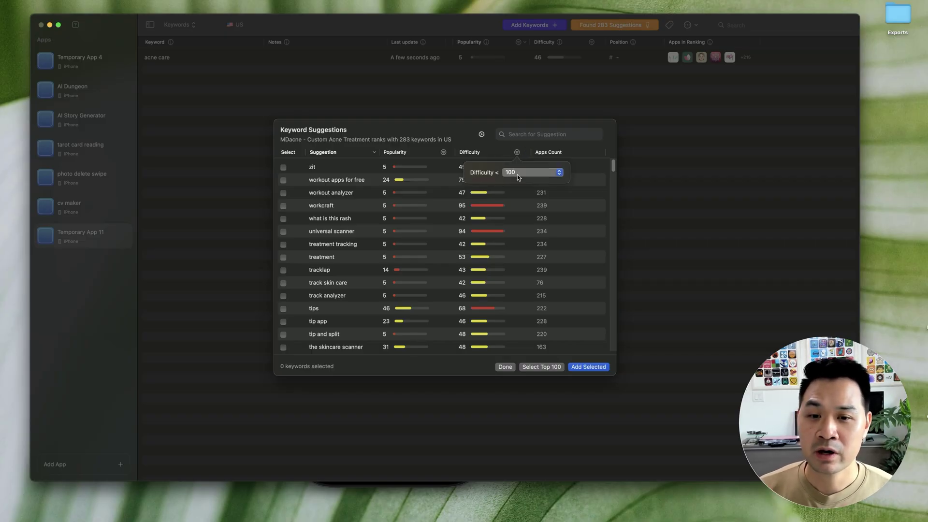
{"action": "left_click", "coordinate": [518, 175]}
{"action": "left_click", "coordinate": [520, 220]}
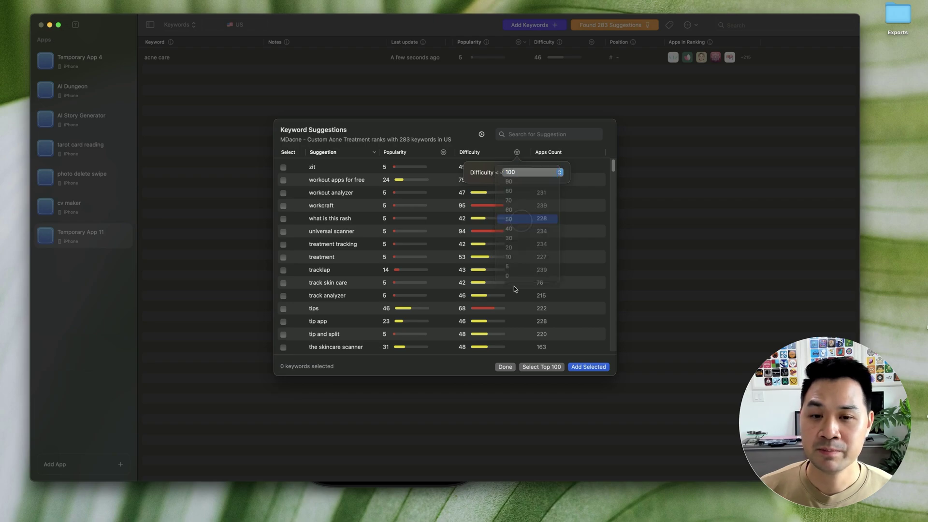
{"action": "left_click", "coordinate": [440, 140]}
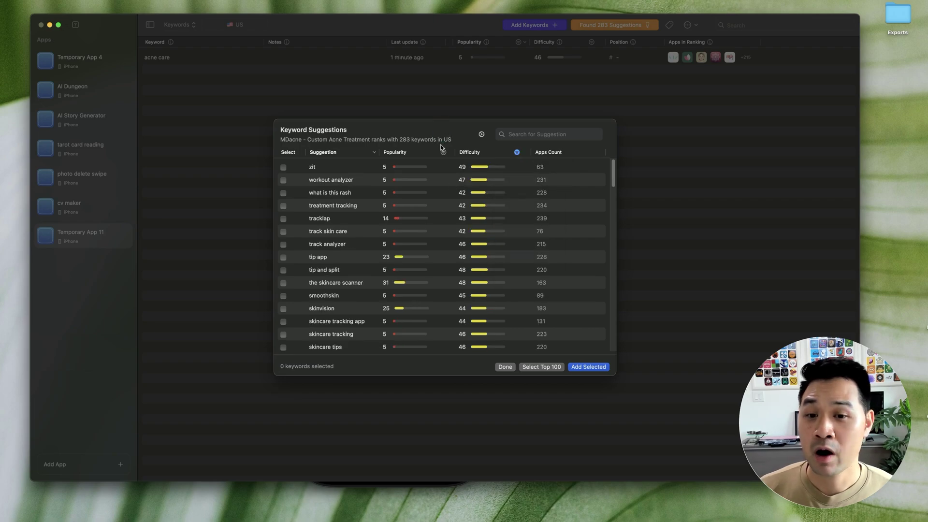
{"action": "left_click", "coordinate": [443, 152]}
{"action": "left_click", "coordinate": [457, 173]}
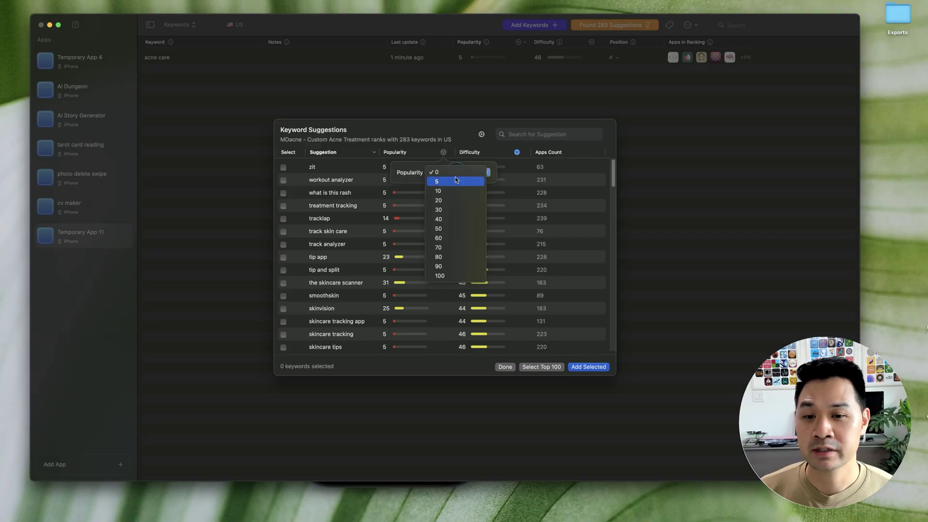
{"action": "left_click", "coordinate": [445, 200]}
{"action": "left_click", "coordinate": [406, 159]}
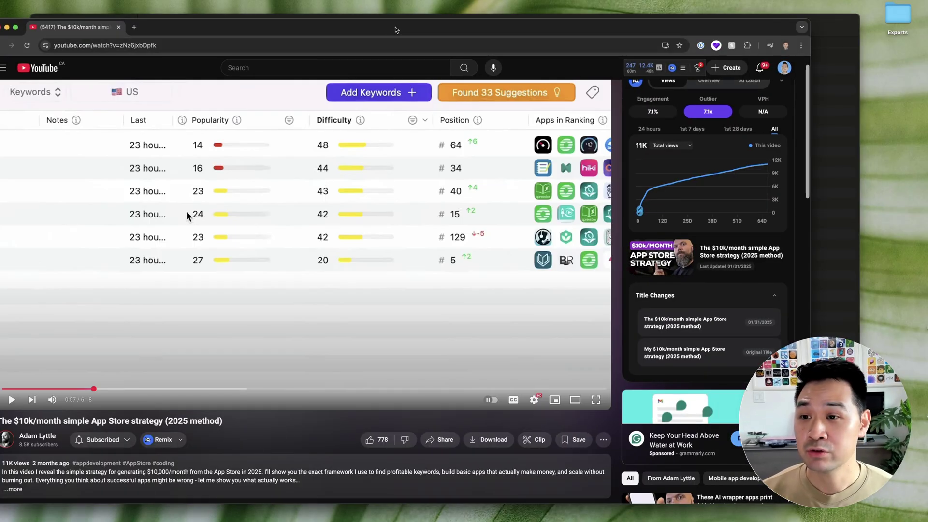
{"action": "left_click_drag", "start_coordinate": [396, 28], "coordinate": [403, 13]}
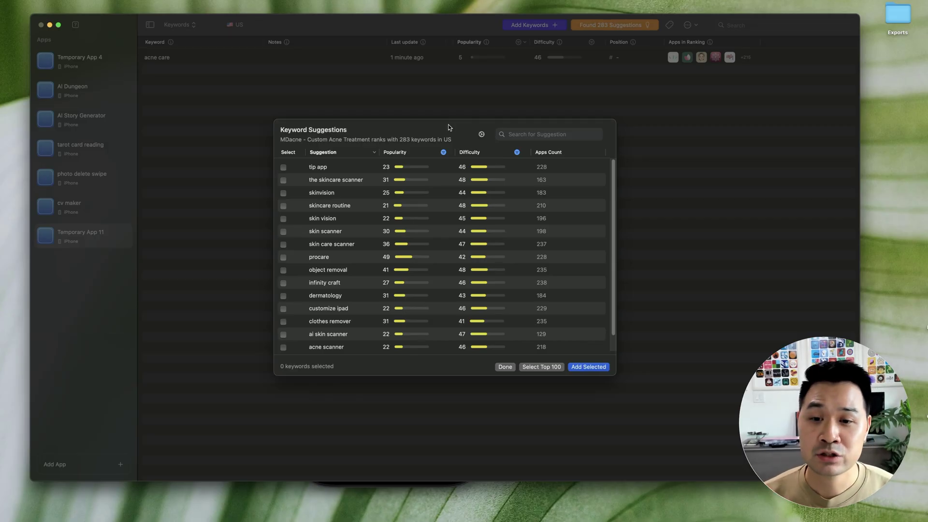
Sort the filtered keyword suggestions by popularity from highest to lowest
{"action": "left_click", "coordinate": [417, 154]}
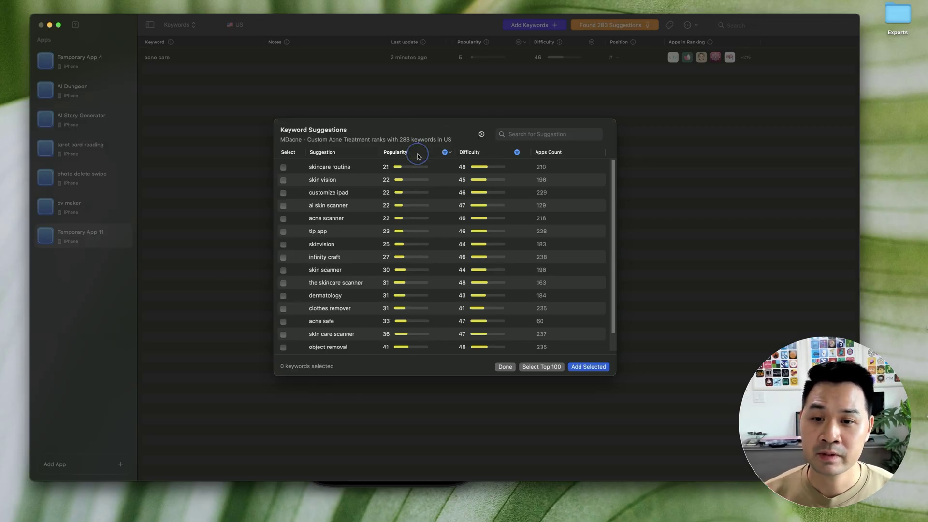
{"action": "left_click", "coordinate": [417, 153]}
{"action": "scroll", "coordinate": [420, 168], "scroll_direction": "up", "scroll_amount": 1}
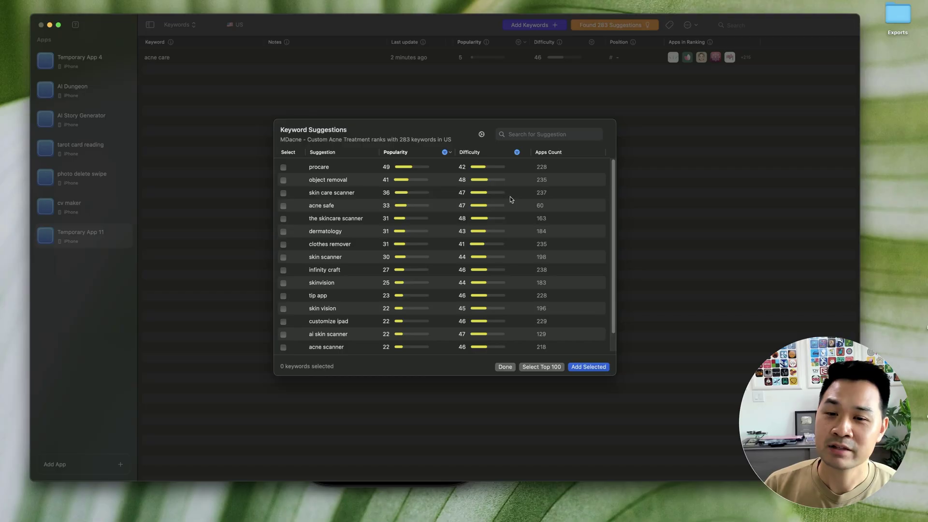
Add the suggested keywords "skin care scanner", "acne safe" and "skin scanner" to the tracked keywords
{"action": "left_click", "coordinate": [283, 193]}
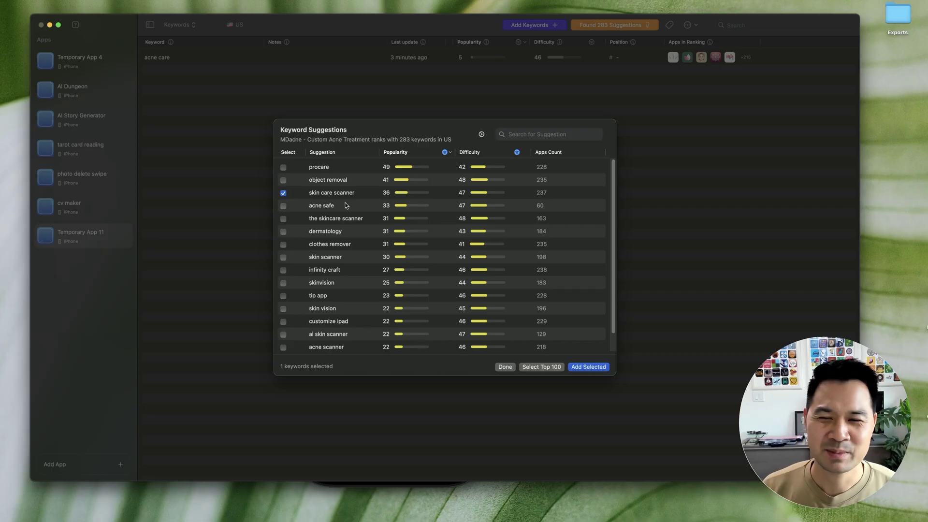
{"action": "left_click", "coordinate": [283, 206]}
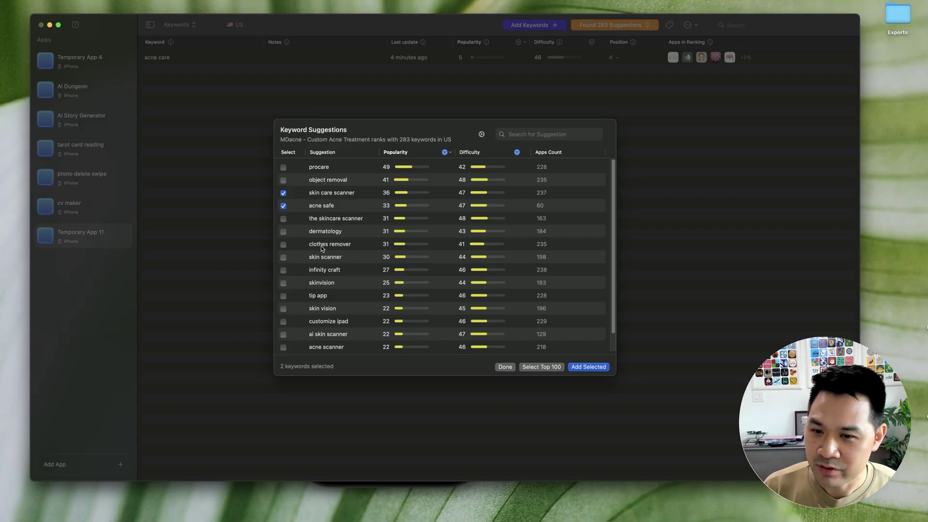
{"action": "left_click", "coordinate": [283, 258]}
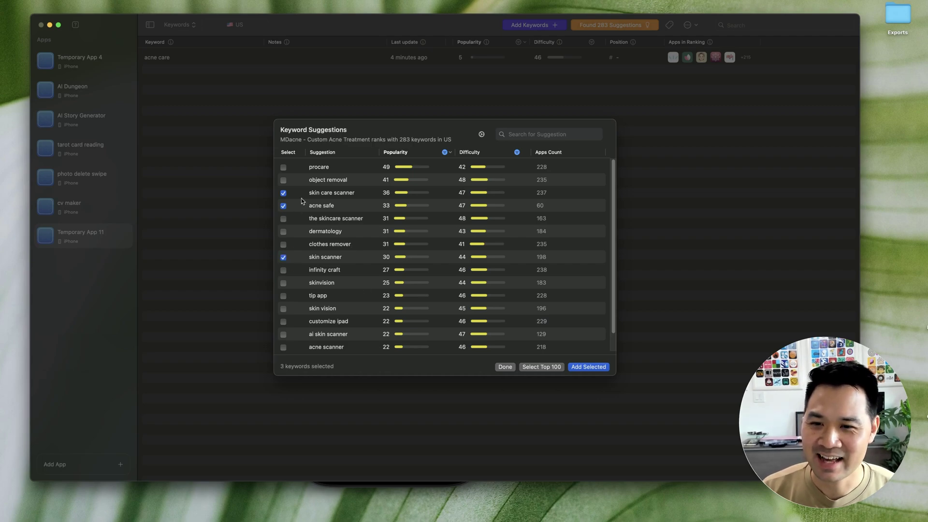
{"action": "left_click", "coordinate": [603, 366]}
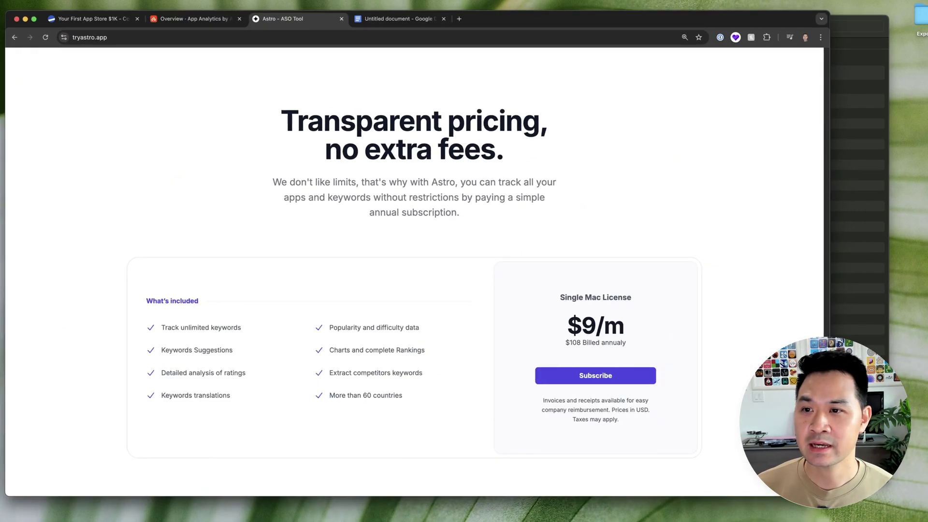
Switch to Appfigures and look up the keyword "skin care scanner" in the Keyword Inspector
{"action": "left_click", "coordinate": [184, 21]}
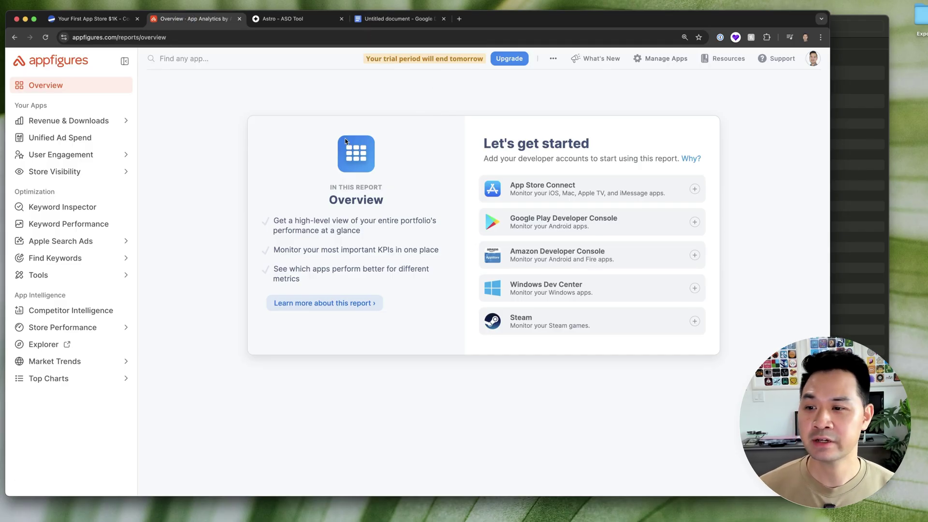
{"action": "left_click", "coordinate": [44, 209]}
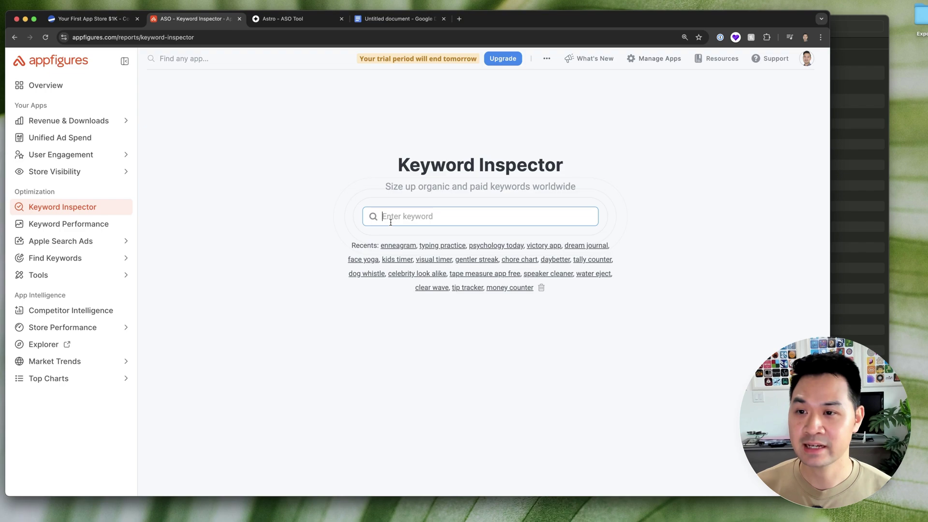
{"action": "left_click", "coordinate": [883, 95]}
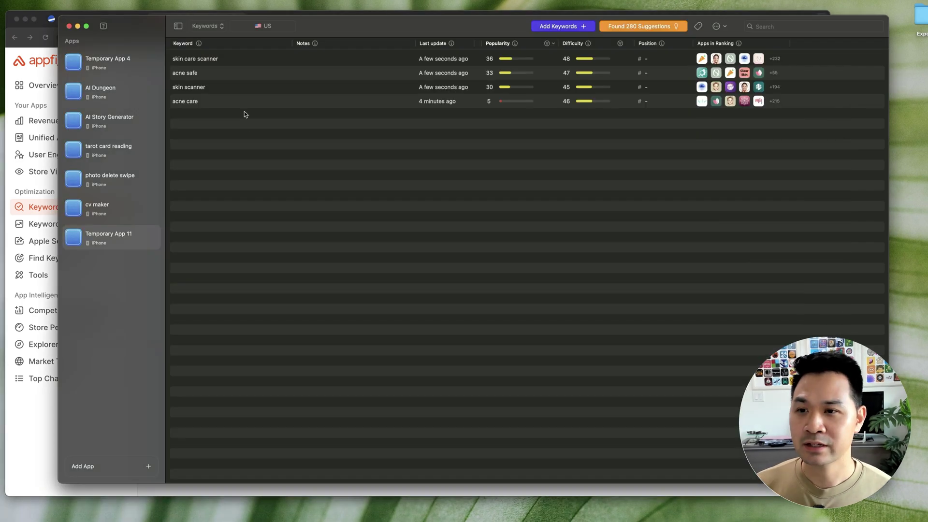
{"action": "left_click", "coordinate": [40, 402]}
{"action": "type", "text": "skin "}
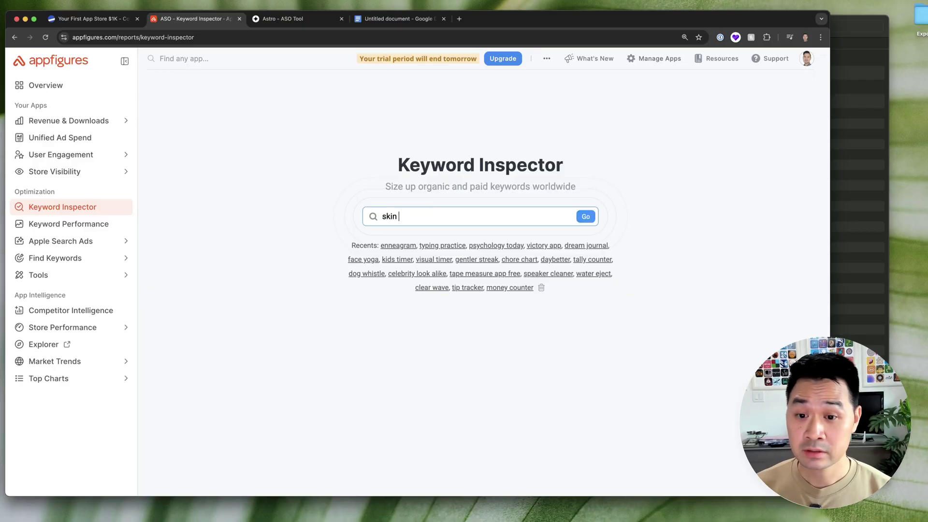
{"action": "type", "text": "care scanner"}
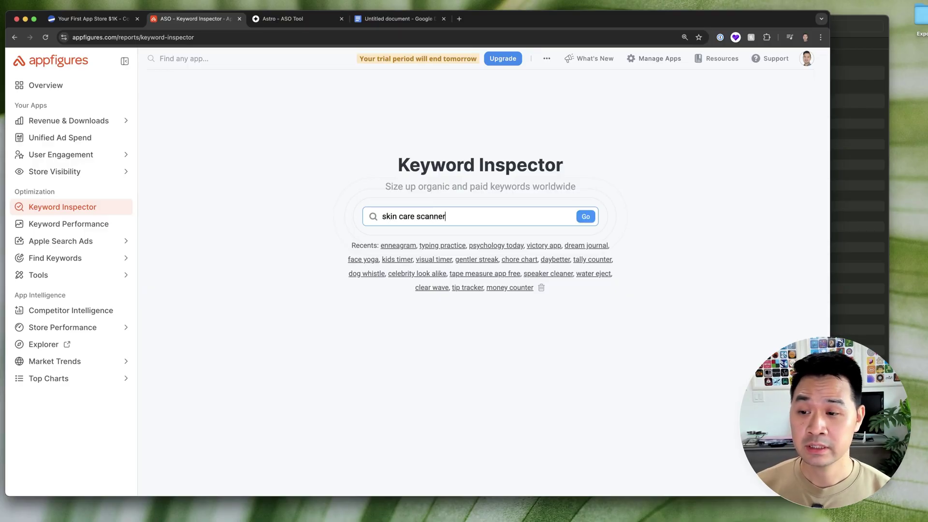
{"action": "key", "text": "Return"}
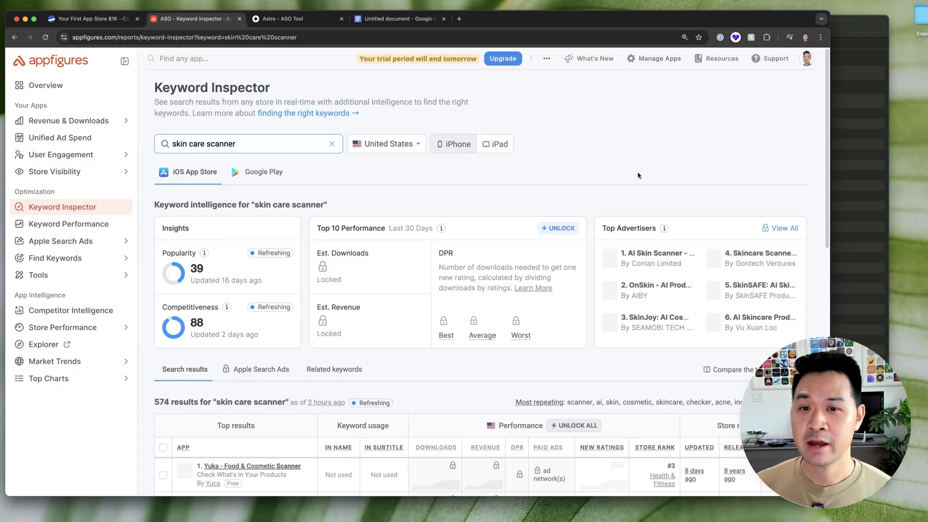
Review the top-ranking apps in the search results for "skin care scanner"
{"action": "scroll", "coordinate": [617, 157], "scroll_direction": "down", "scroll_amount": 5}
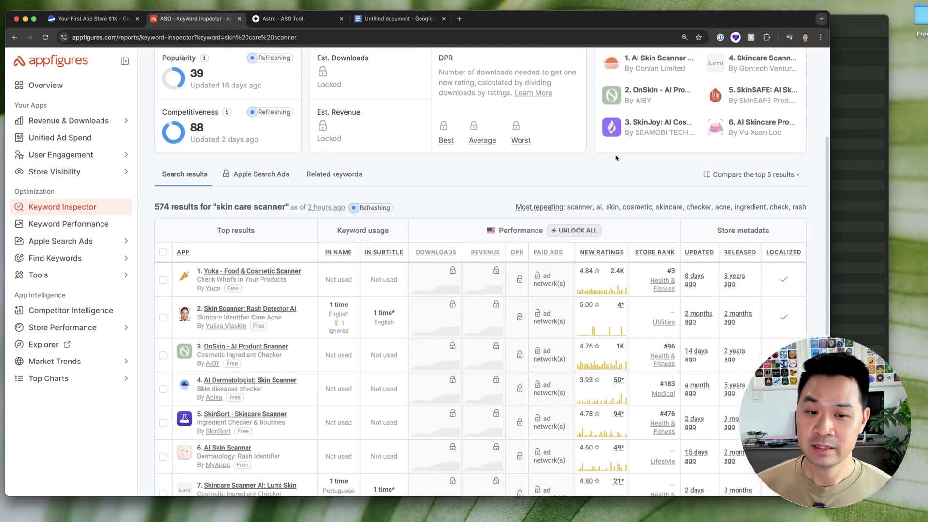
{"action": "scroll", "coordinate": [617, 157], "scroll_direction": "down", "scroll_amount": 2}
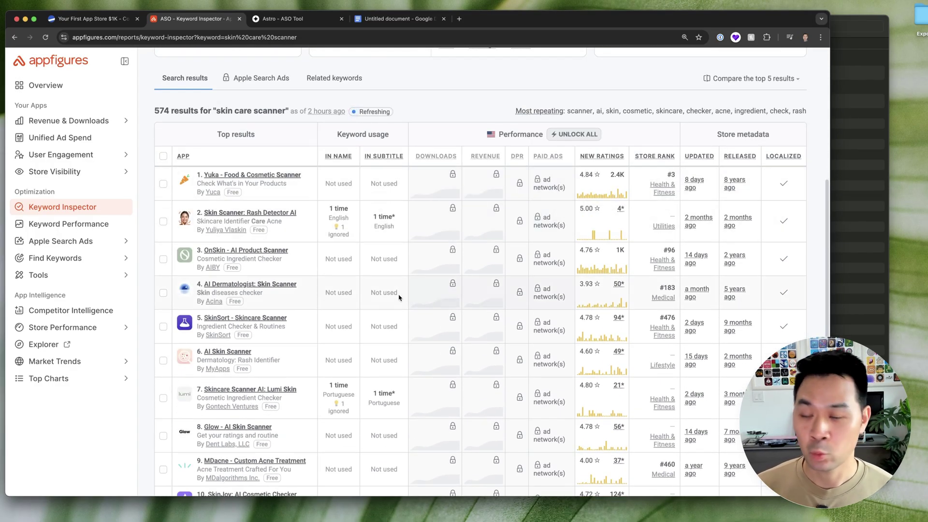
{"action": "scroll", "coordinate": [614, 173], "scroll_direction": "up", "scroll_amount": 7}
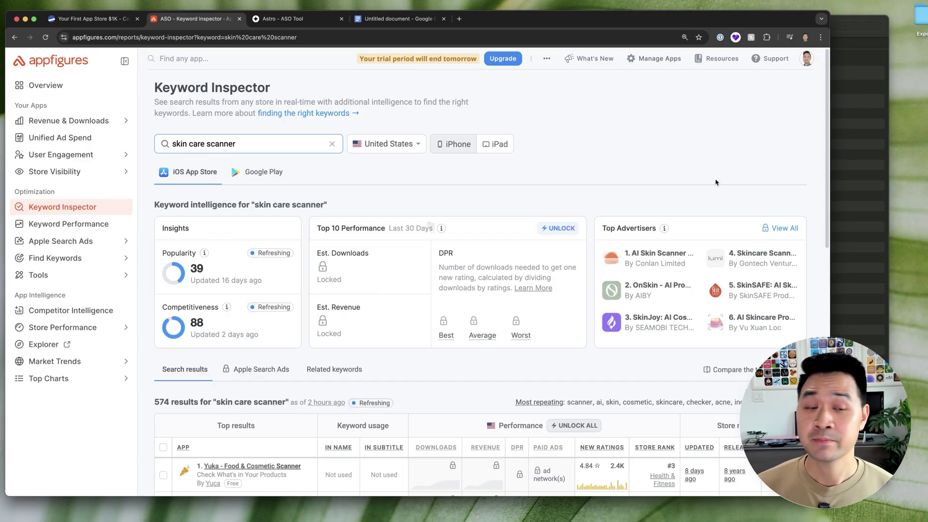
Compare the popularity and competitiveness scores of "skin care scanner" in Appfigures with its popularity and difficulty in Astro
{"action": "left_click", "coordinate": [854, 190]}
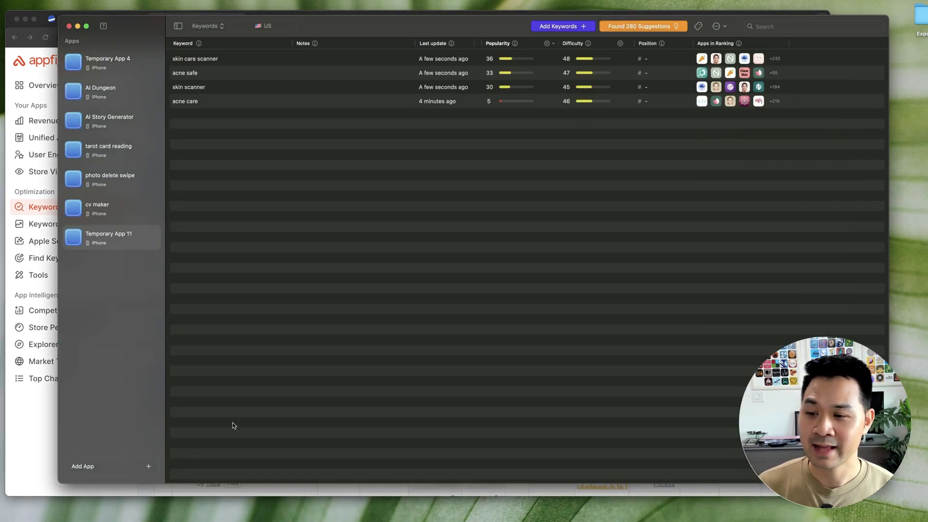
{"action": "left_click", "coordinate": [25, 418]}
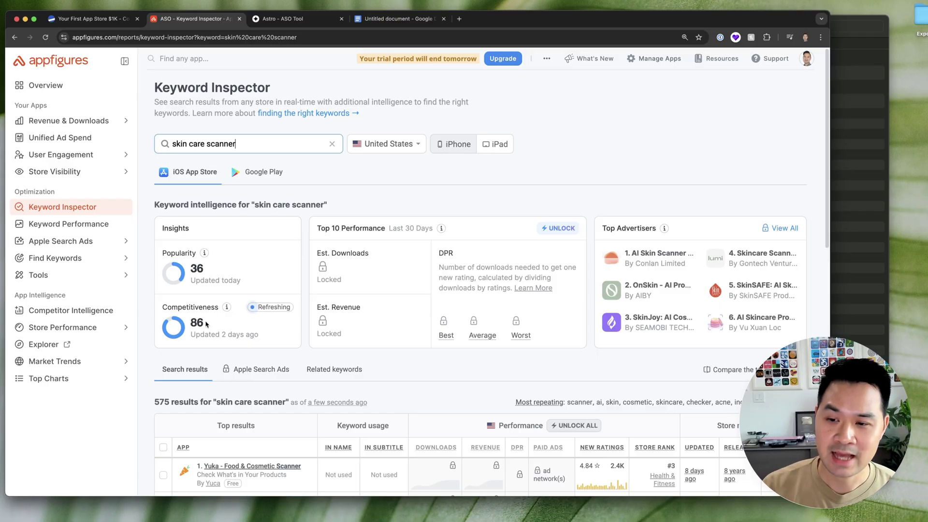
{"action": "left_click", "coordinate": [194, 322]}
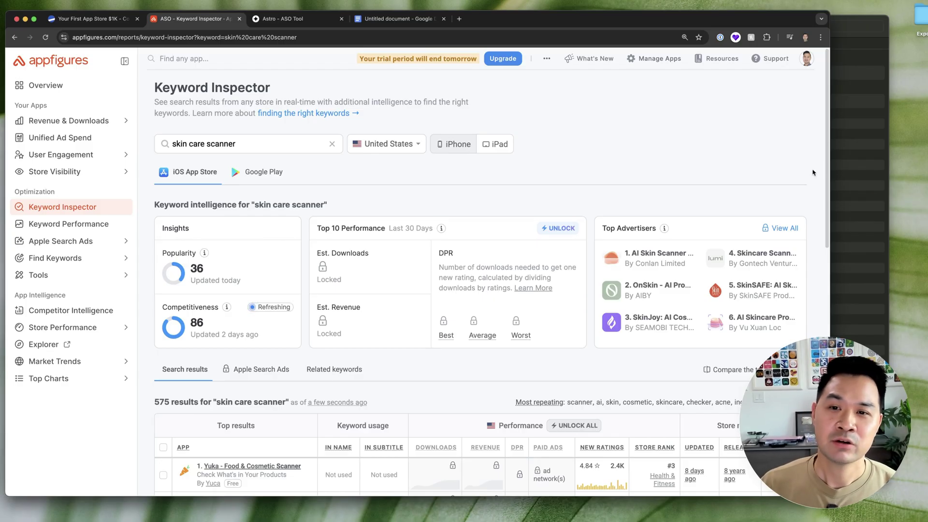
{"action": "left_click", "coordinate": [870, 73]}
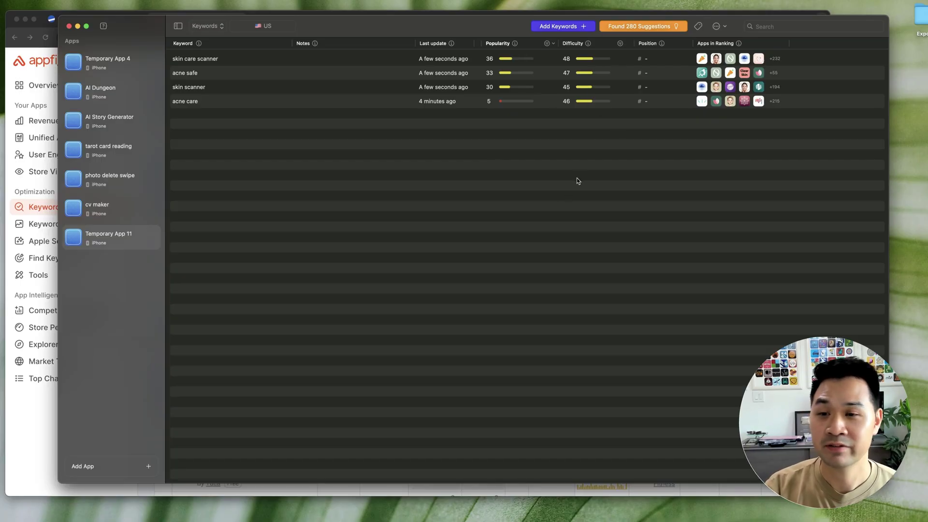
{"action": "left_click", "coordinate": [47, 409]}
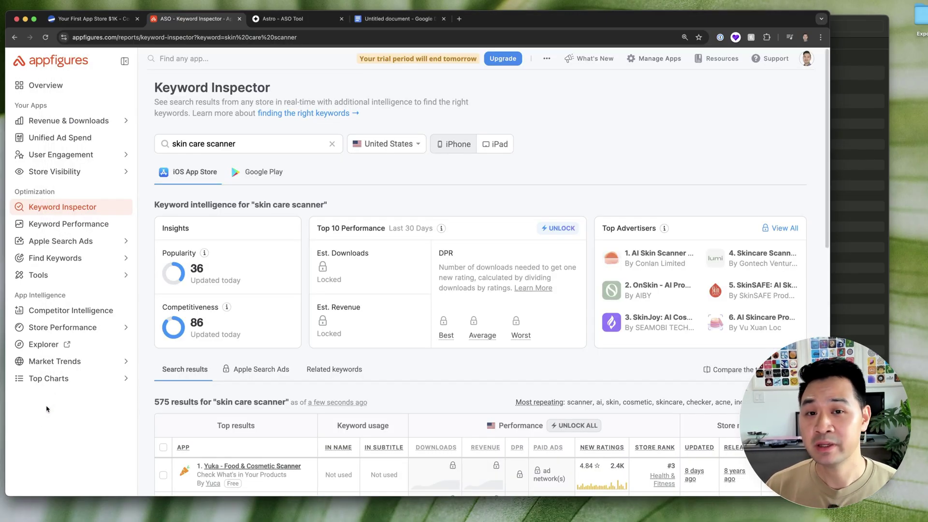
{"action": "scroll", "coordinate": [462, 196], "scroll_direction": "down", "scroll_amount": 3}
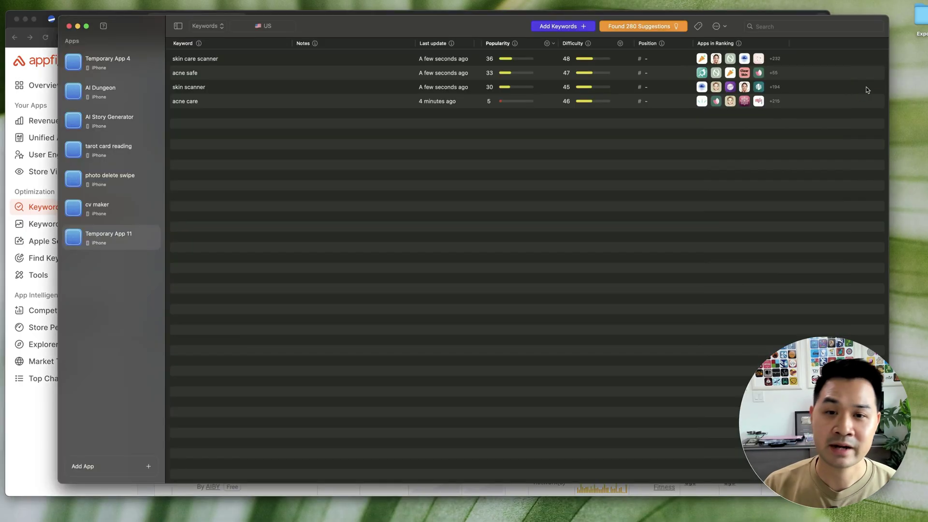
{"action": "left_click", "coordinate": [868, 90]}
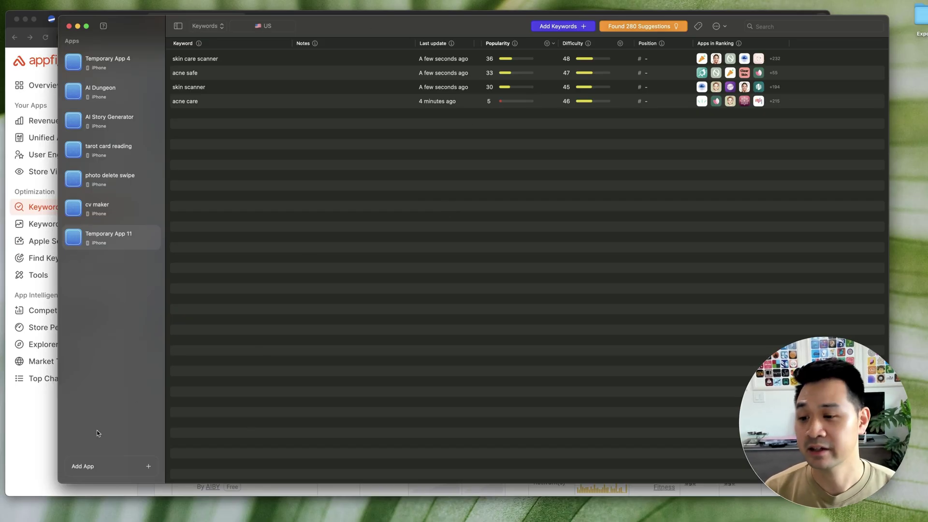
Return to the Appfigures results and examine the downloads, revenue and screenshots of Yuka - Food & Cosmetic Scanner
{"action": "left_click", "coordinate": [32, 432]}
{"action": "scroll", "coordinate": [517, 215], "scroll_direction": "down", "scroll_amount": 3}
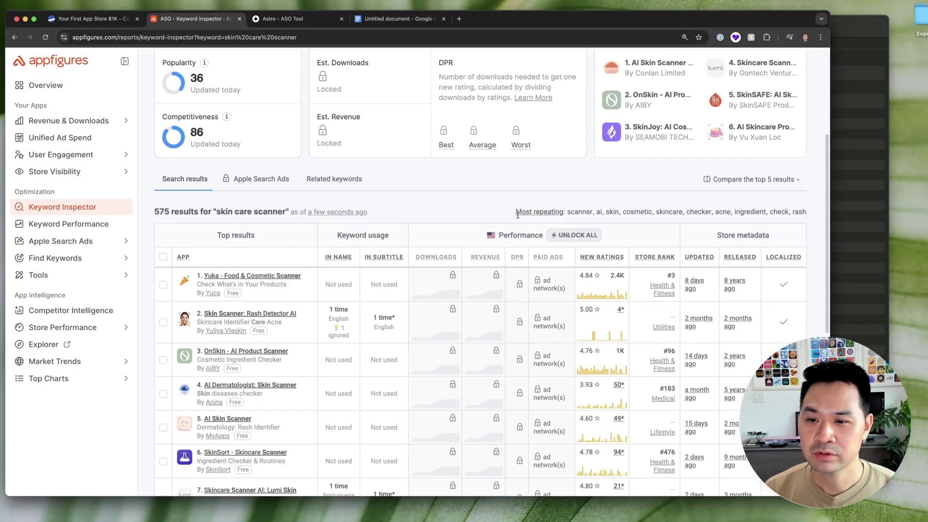
{"action": "scroll", "coordinate": [517, 215], "scroll_direction": "down", "scroll_amount": 5}
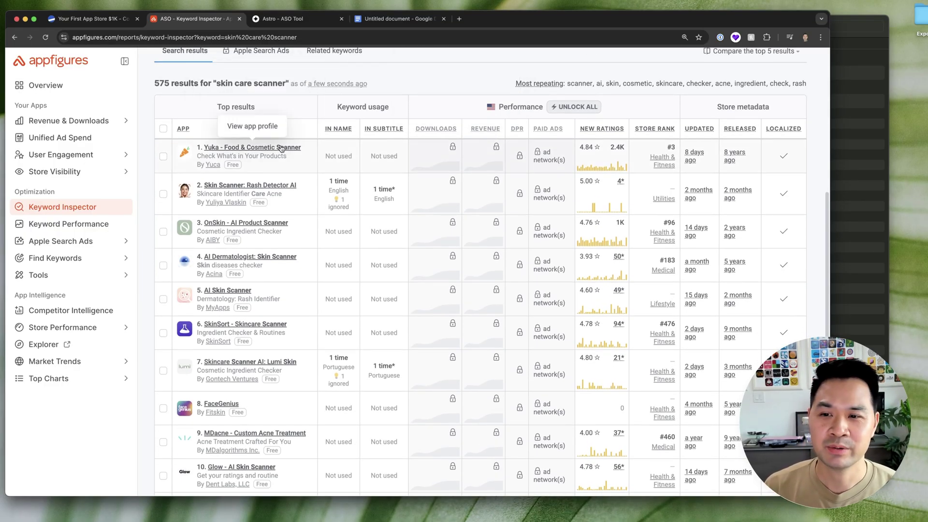
{"action": "left_click", "coordinate": [281, 148]}
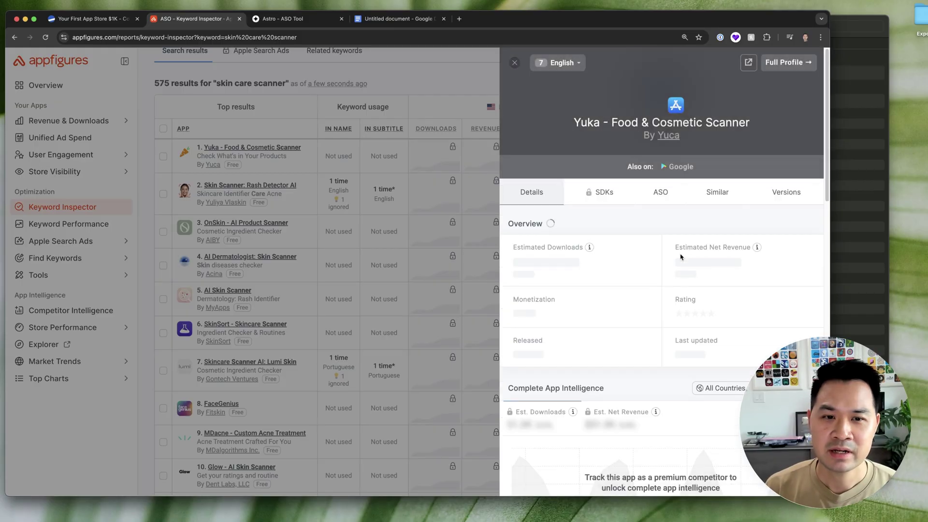
{"action": "scroll", "coordinate": [678, 246], "scroll_direction": "down", "scroll_amount": 10}
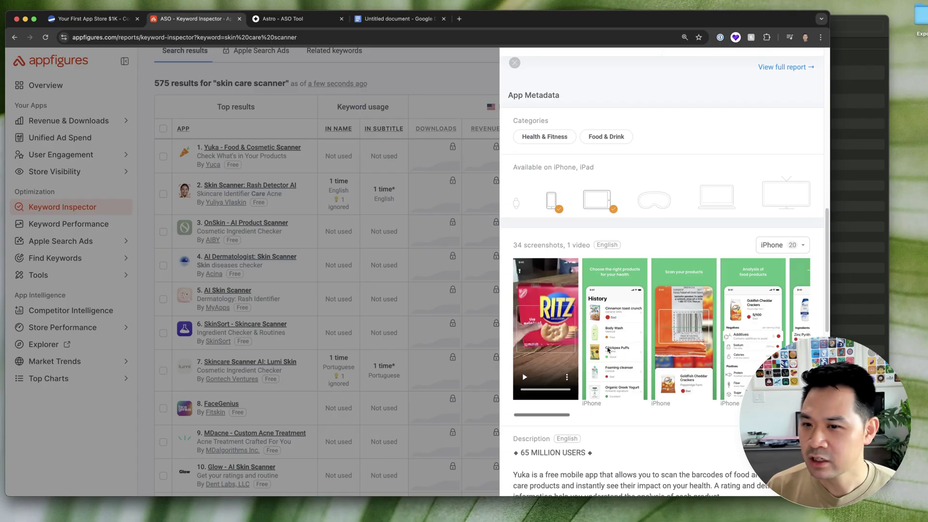
{"action": "left_click", "coordinate": [290, 184]}
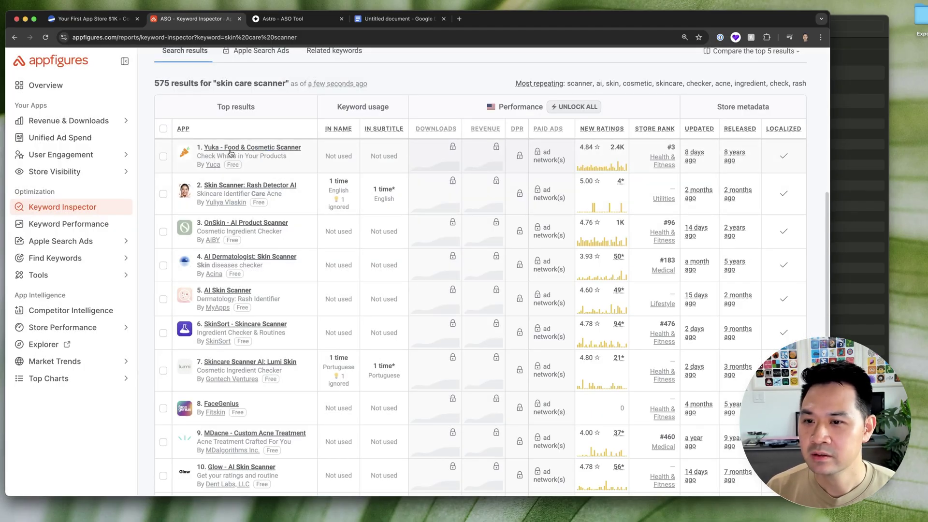
{"action": "left_click", "coordinate": [286, 150]}
{"action": "mouse_move", "coordinate": [591, 252]}
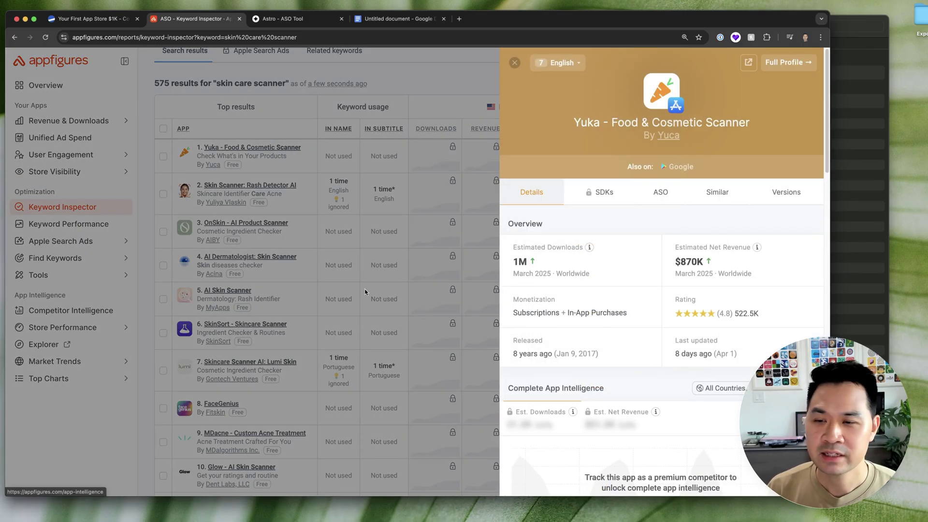
{"action": "left_click", "coordinate": [288, 221]}
Examine the app profile of Skin Scanner: Rash Detector AI, including its overview, metadata, screenshots and description
{"action": "scroll", "coordinate": [195, 129], "scroll_direction": "up", "scroll_amount": 5}
{"action": "scroll", "coordinate": [198, 128], "scroll_direction": "up", "scroll_amount": 3}
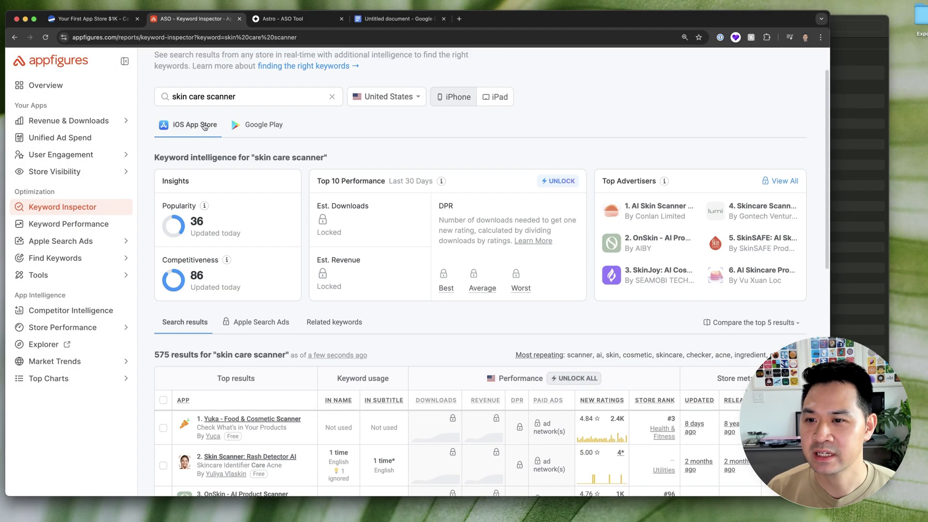
{"action": "scroll", "coordinate": [226, 124], "scroll_direction": "down", "scroll_amount": 5}
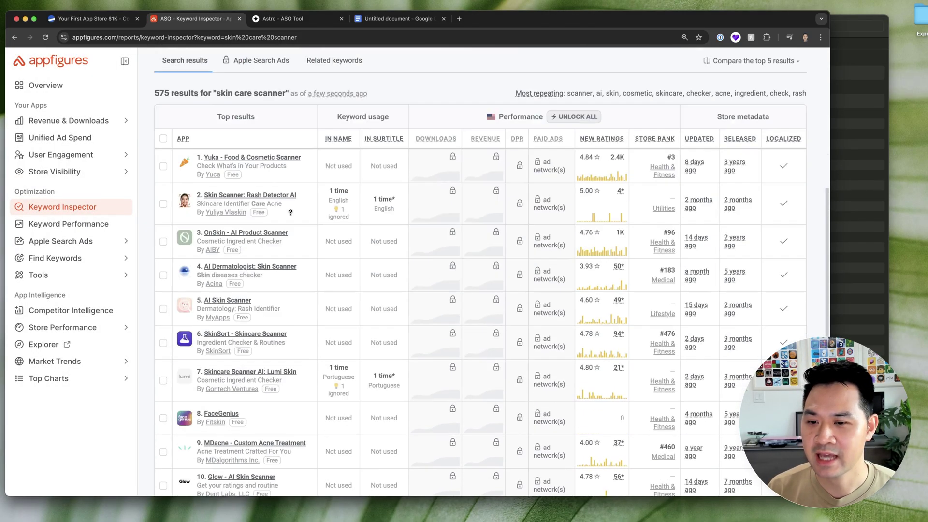
{"action": "left_click", "coordinate": [263, 195]}
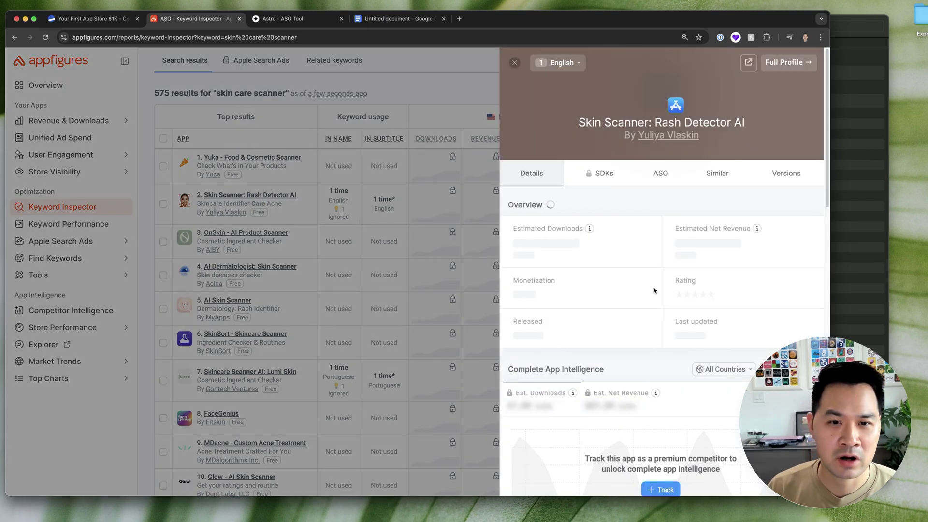
{"action": "scroll", "coordinate": [644, 251], "scroll_direction": "down", "scroll_amount": 6}
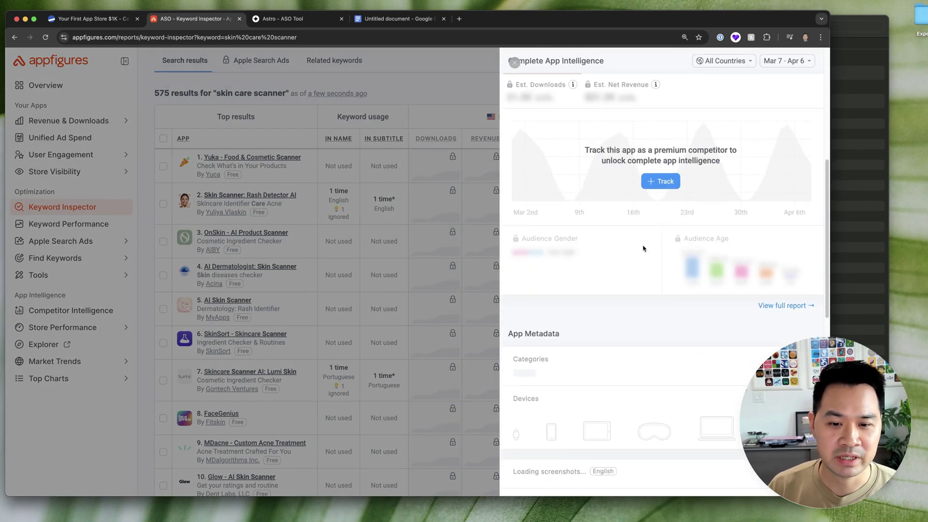
{"action": "scroll", "coordinate": [643, 248], "scroll_direction": "down", "scroll_amount": 10}
{"action": "scroll", "coordinate": [628, 352], "scroll_direction": "up", "scroll_amount": 5}
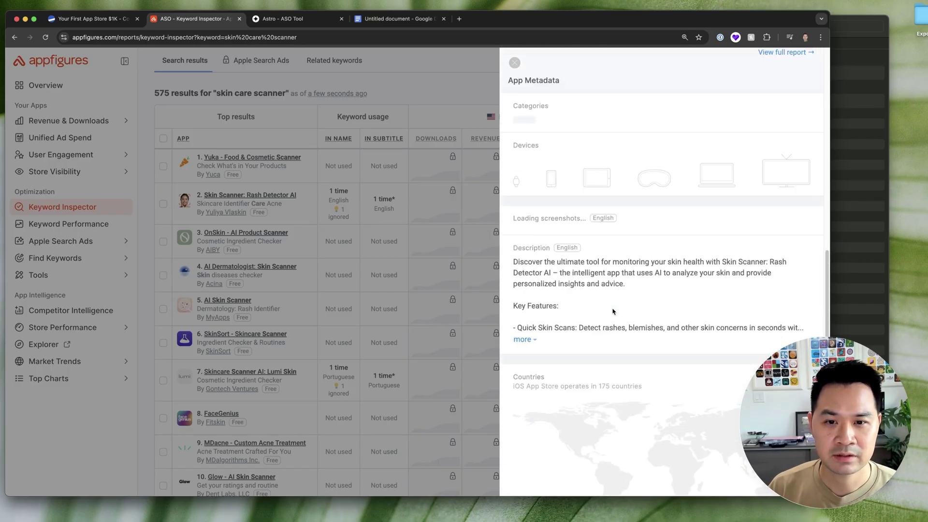
{"action": "scroll", "coordinate": [613, 312], "scroll_direction": "up", "scroll_amount": 5}
{"action": "scroll", "coordinate": [572, 373], "scroll_direction": "down", "scroll_amount": 5}
{"action": "scroll", "coordinate": [575, 337], "scroll_direction": "up", "scroll_amount": 10}
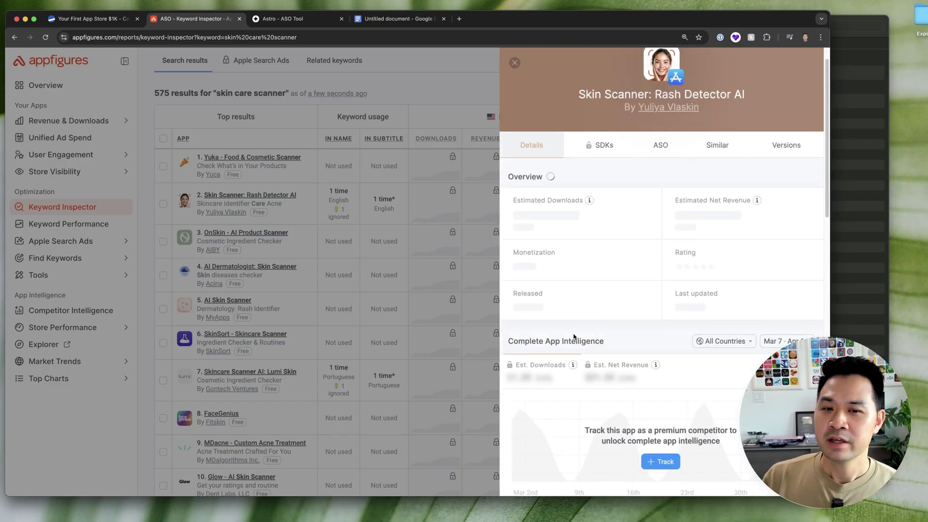
{"action": "scroll", "coordinate": [604, 270], "scroll_direction": "down", "scroll_amount": 10}
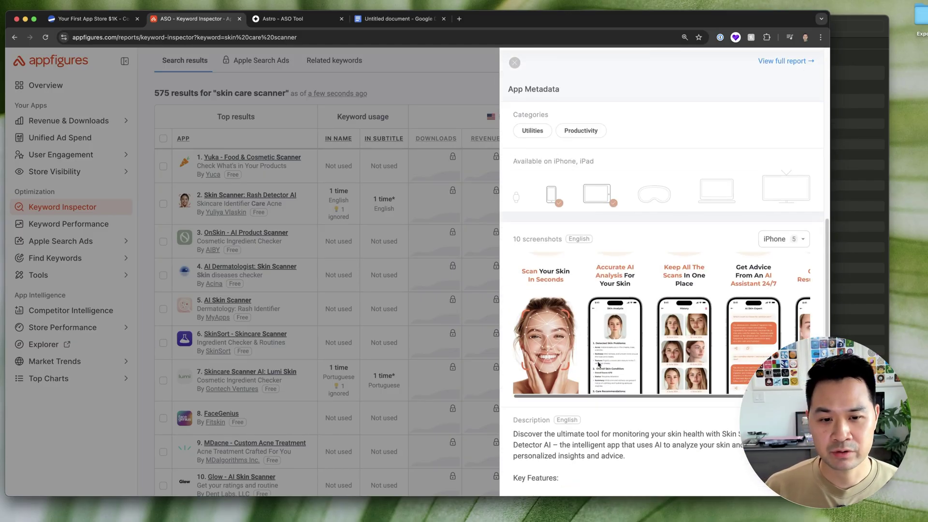
{"action": "scroll", "coordinate": [600, 363], "scroll_direction": "right", "scroll_amount": 3}
{"action": "left_click", "coordinate": [358, 197]}
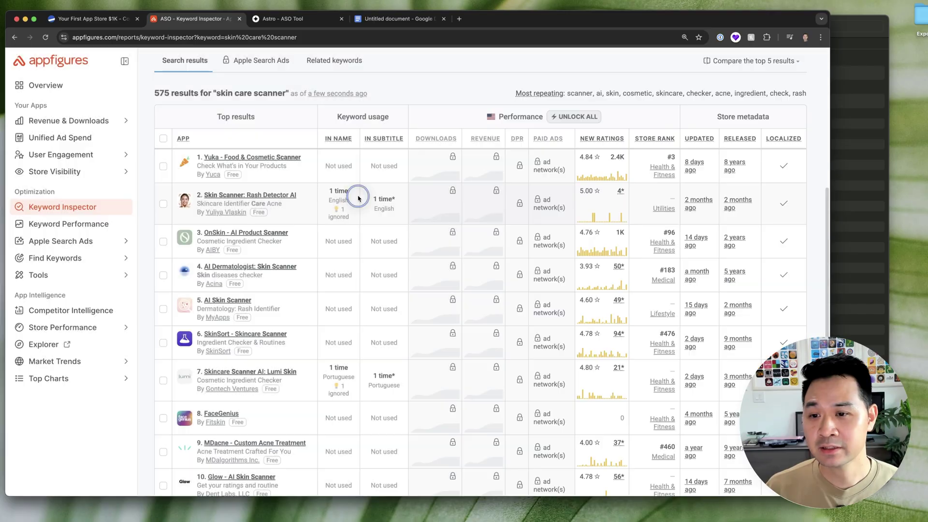
Check the estimated downloads and revenue of AI Dermatologist: Skin Scanner, and briefly view the OnSkin - AI Product Scanner profile
{"action": "left_click", "coordinate": [263, 265]}
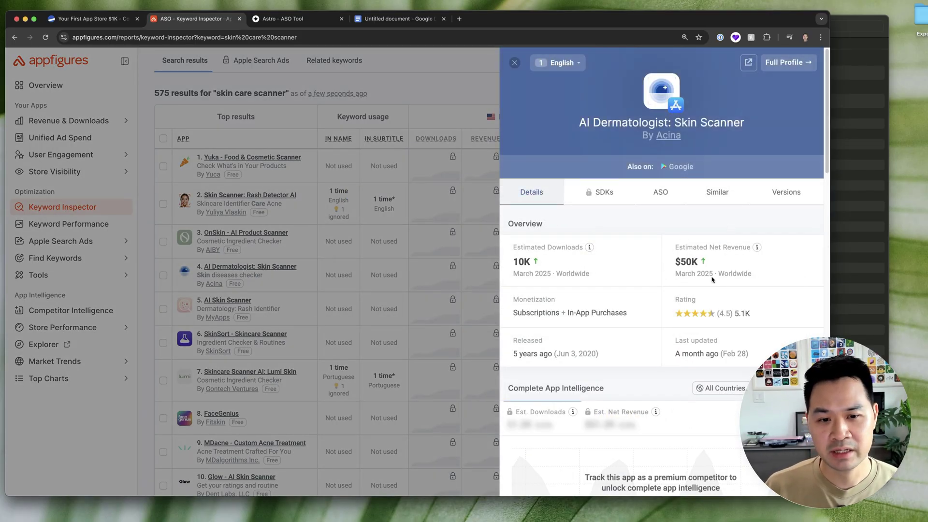
{"action": "left_click", "coordinate": [261, 235]}
{"action": "left_click", "coordinate": [271, 236]}
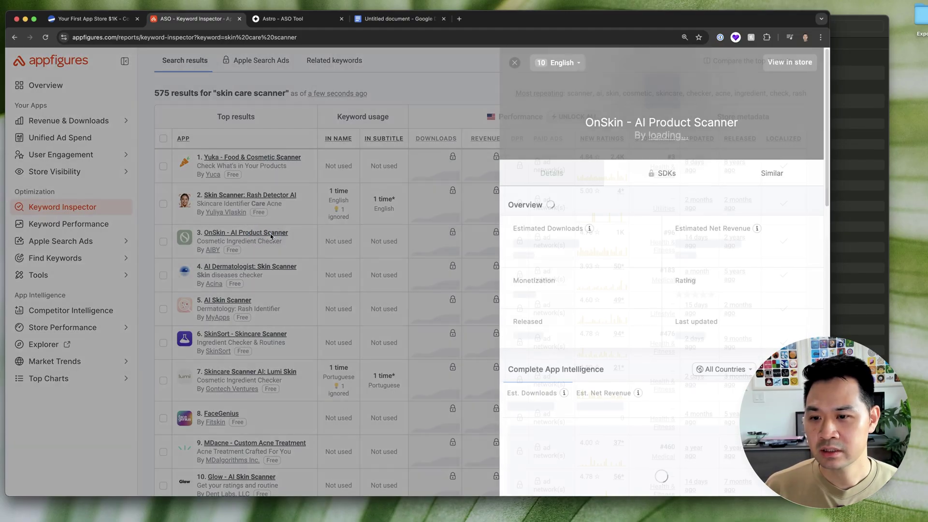
{"action": "left_click", "coordinate": [373, 257]}
Examine the app profile of AI Skin Scanner in the "skin care scanner" results, including its overview, metadata, screenshots and description
{"action": "scroll", "coordinate": [358, 285], "scroll_direction": "up", "scroll_amount": 1}
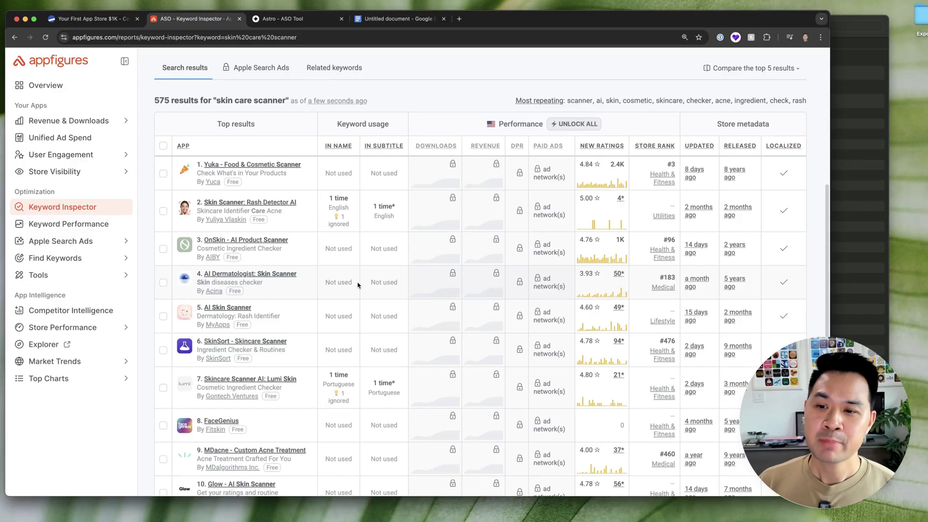
{"action": "scroll", "coordinate": [357, 285], "scroll_direction": "up", "scroll_amount": 1}
{"action": "mouse_move", "coordinate": [326, 264]}
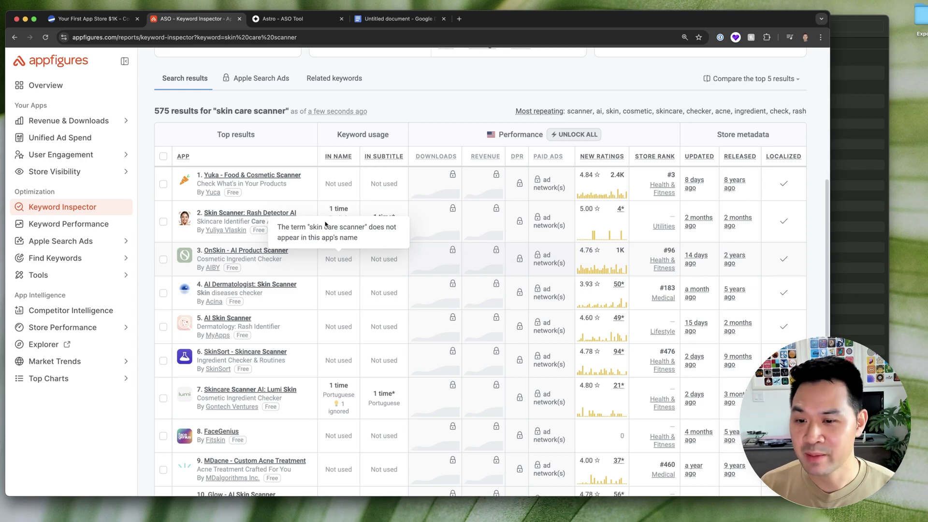
{"action": "left_click", "coordinate": [234, 319]}
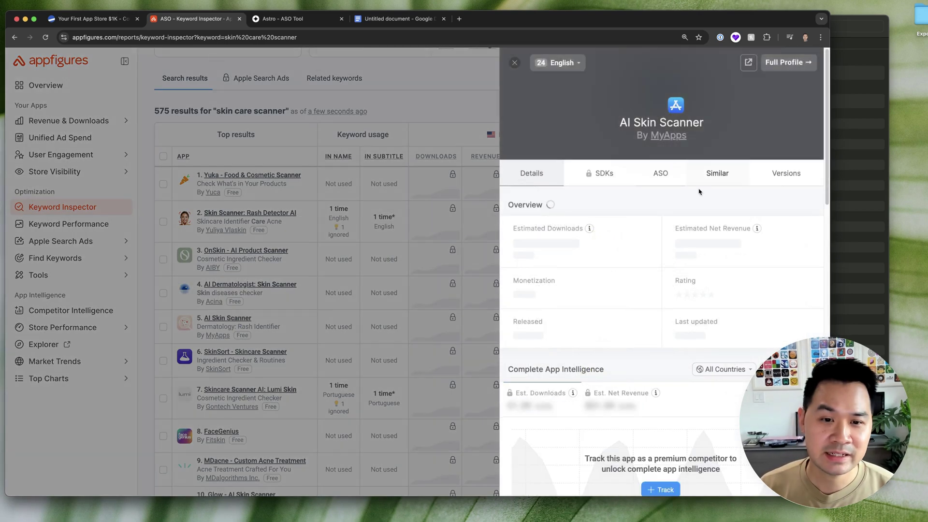
{"action": "scroll", "coordinate": [608, 268], "scroll_direction": "down", "scroll_amount": 3}
{"action": "scroll", "coordinate": [608, 269], "scroll_direction": "down", "scroll_amount": 8}
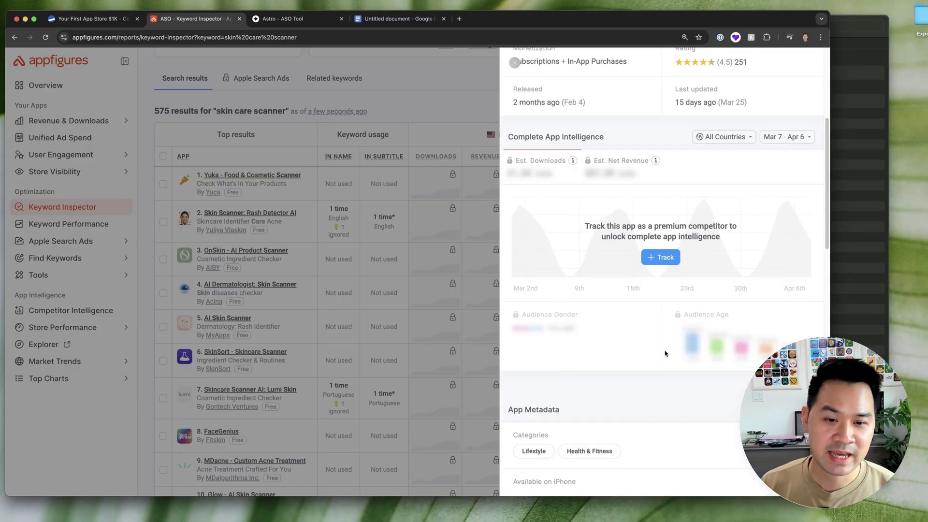
{"action": "scroll", "coordinate": [584, 381], "scroll_direction": "down", "scroll_amount": 2}
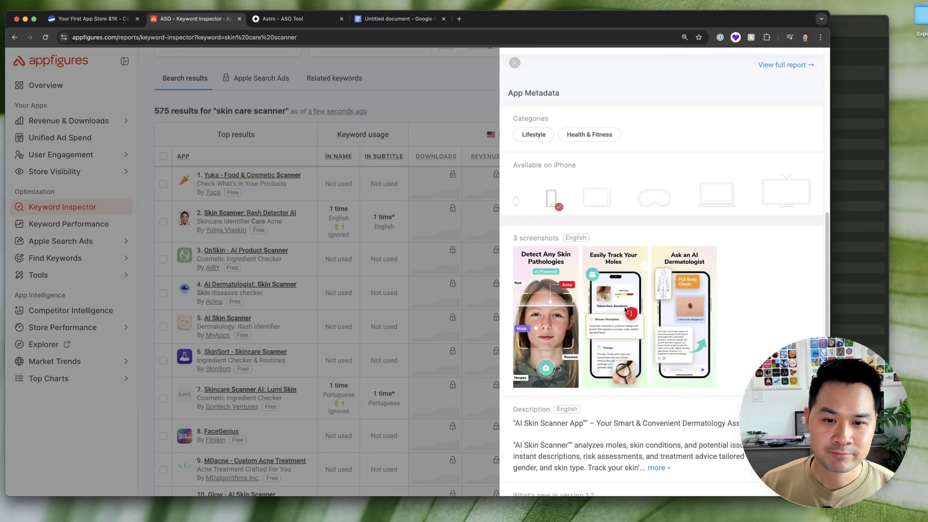
{"action": "key", "text": "Escape"}
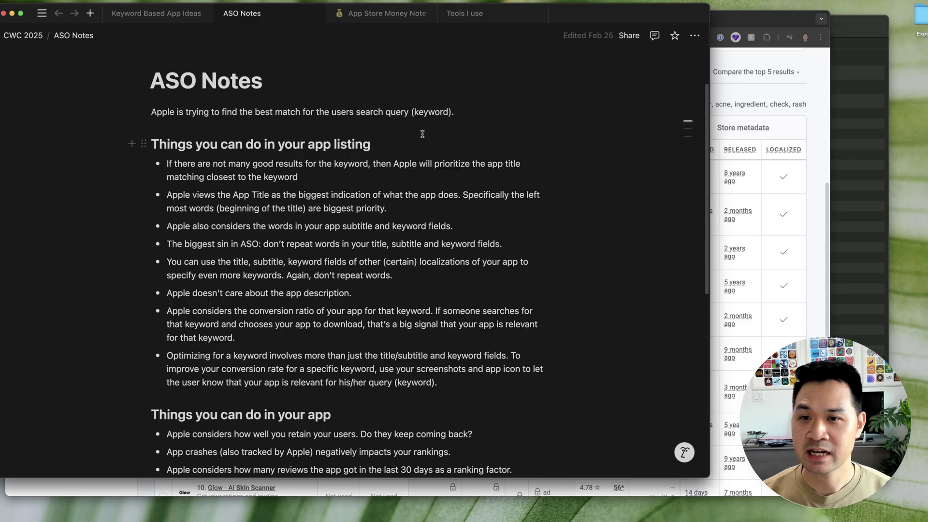
In Notion, read the App Store Money Notebook entry on "How to Do Keyword Research for App Store Optimization", including its takeaways
{"action": "left_click", "coordinate": [379, 14]}
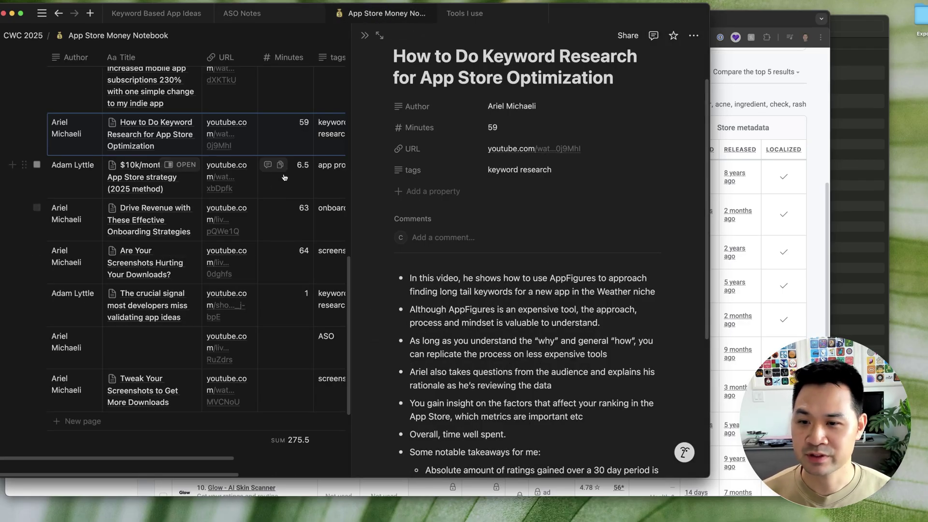
{"action": "scroll", "coordinate": [547, 264], "scroll_direction": "down", "scroll_amount": 3}
{"action": "scroll", "coordinate": [548, 264], "scroll_direction": "down", "scroll_amount": 3}
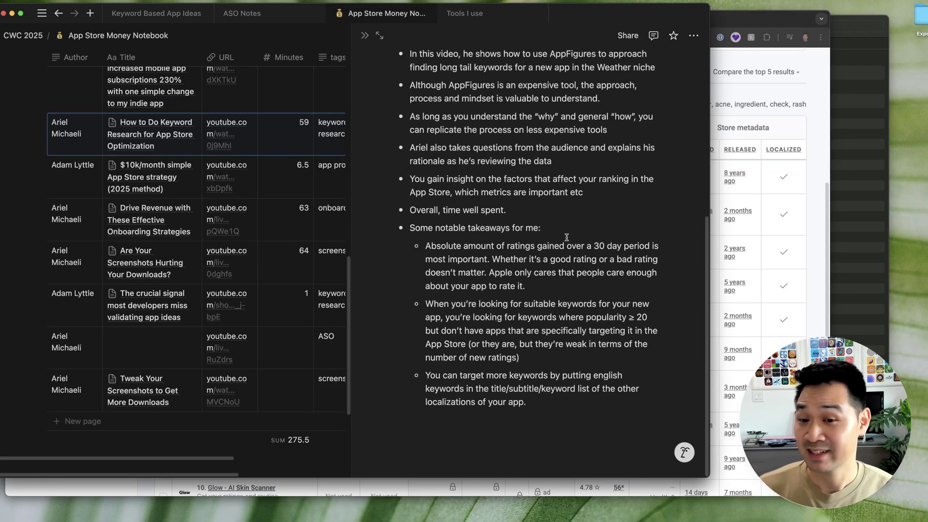
{"action": "scroll", "coordinate": [89, 232], "scroll_direction": "up", "scroll_amount": 2}
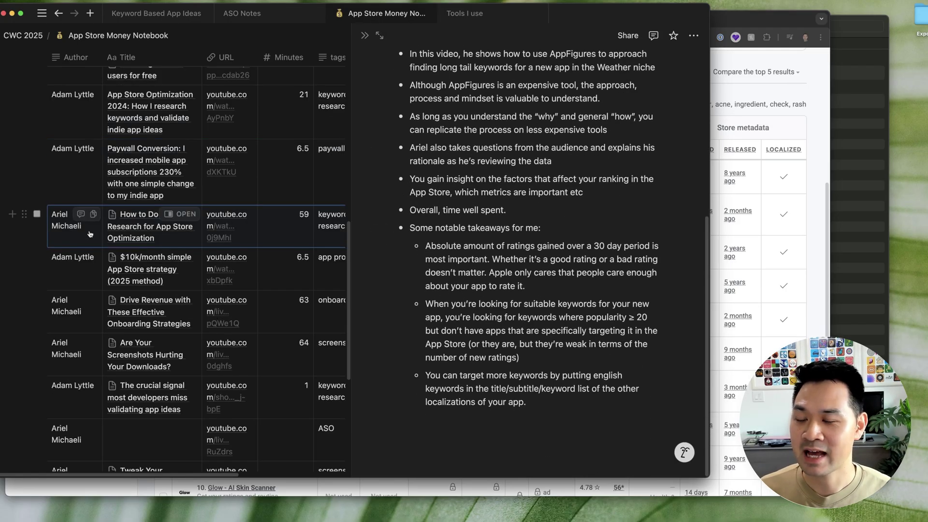
Review the ASO Notes page, covering the advice on the app listing, on the app itself and on other things to note
{"action": "left_click", "coordinate": [257, 10]}
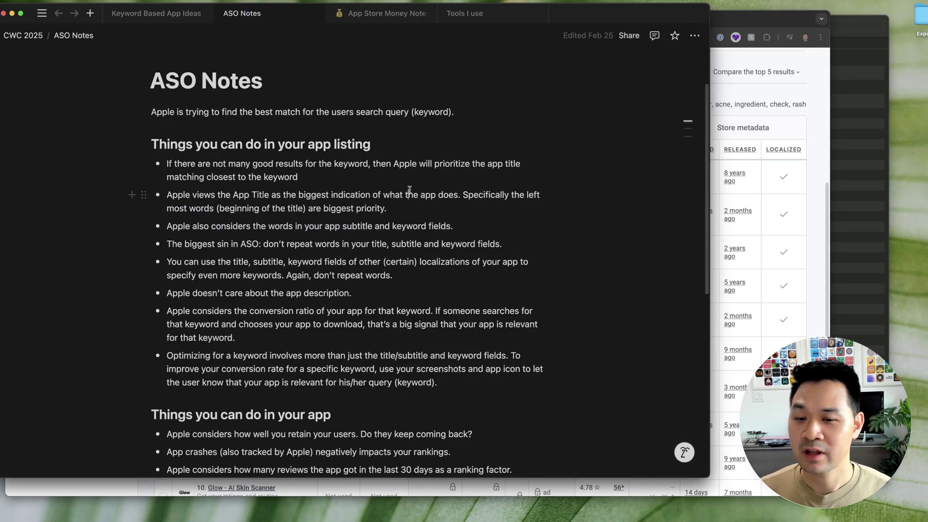
{"action": "scroll", "coordinate": [409, 189], "scroll_direction": "down", "scroll_amount": 3}
{"action": "scroll", "coordinate": [406, 189], "scroll_direction": "up", "scroll_amount": 3}
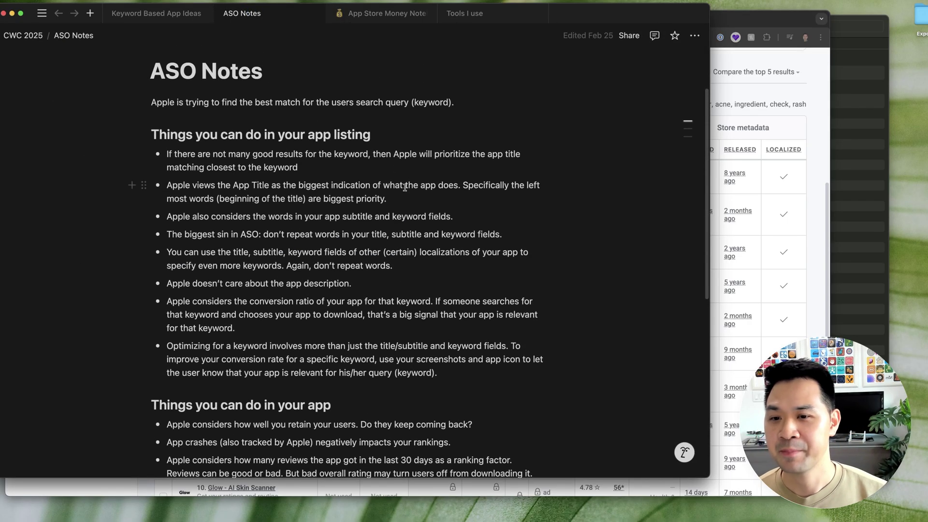
{"action": "scroll", "coordinate": [405, 188], "scroll_direction": "down", "scroll_amount": 1}
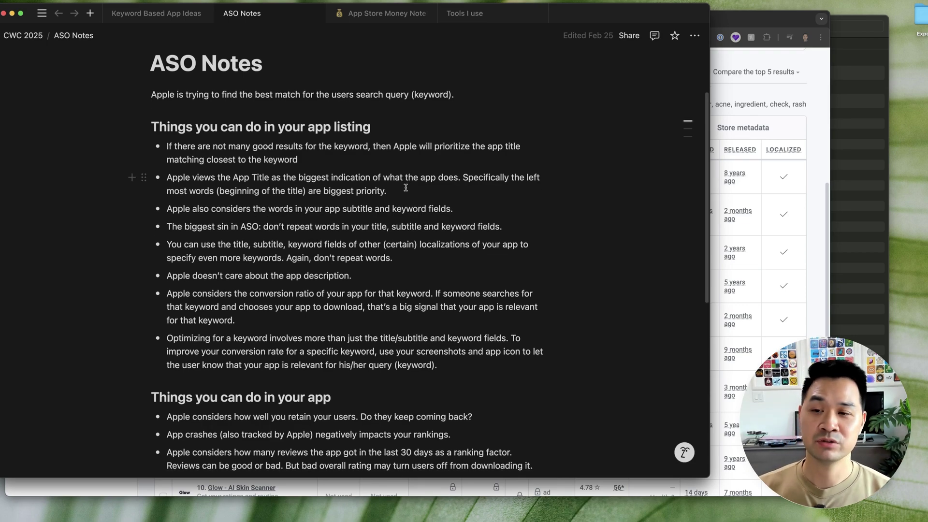
{"action": "scroll", "coordinate": [393, 106], "scroll_direction": "down", "scroll_amount": 3}
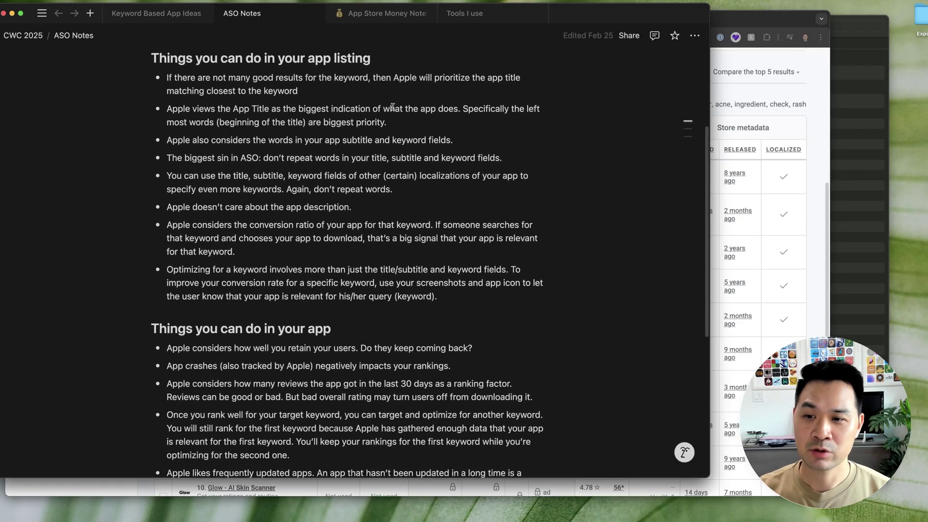
{"action": "scroll", "coordinate": [393, 106], "scroll_direction": "down", "scroll_amount": 5}
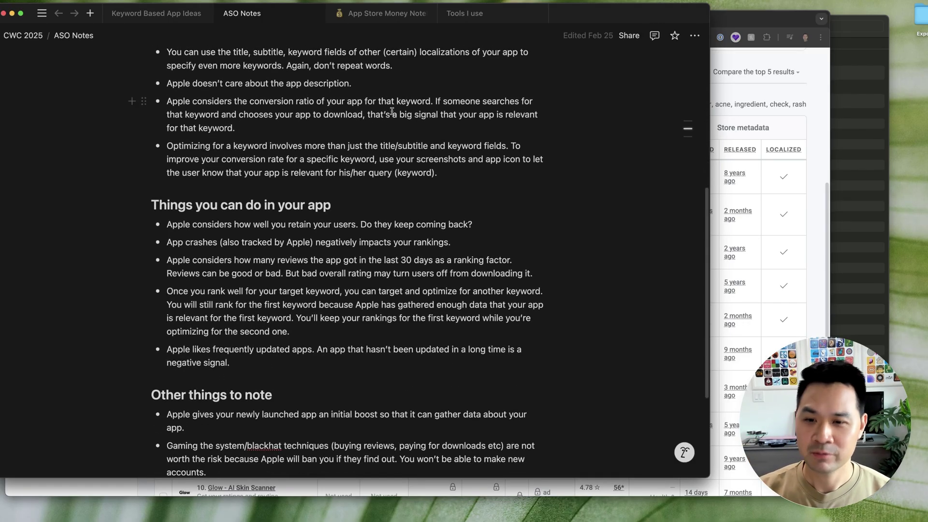
{"action": "scroll", "coordinate": [393, 118], "scroll_direction": "up", "scroll_amount": 10}
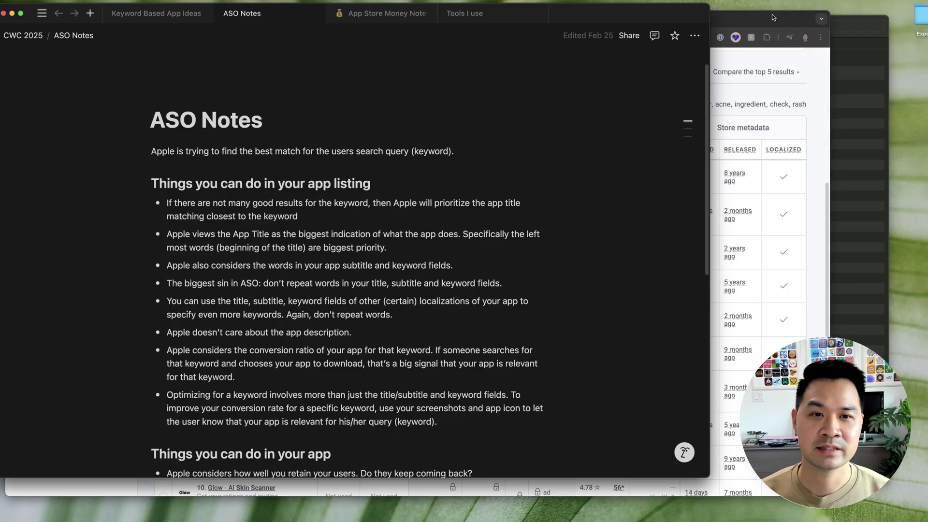
Return to the Appfigures results for "skin care scanner" and check the keyword's popularity and difficulty in Astro
{"action": "left_click", "coordinate": [759, 24]}
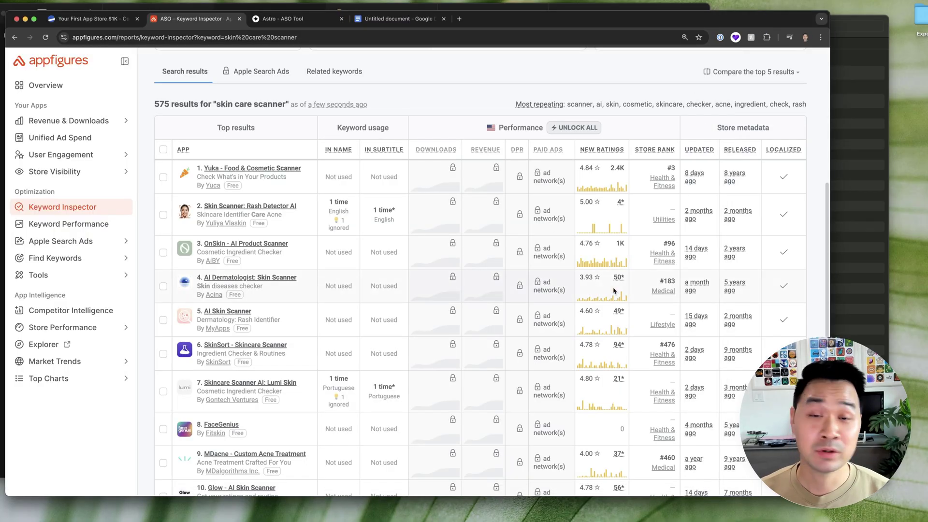
{"action": "scroll", "coordinate": [477, 72], "scroll_direction": "down", "scroll_amount": 1}
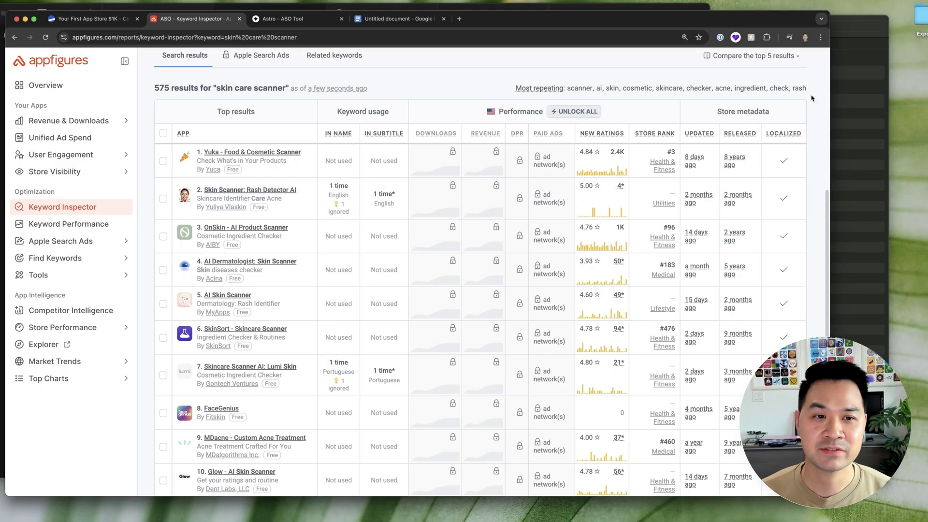
{"action": "left_click", "coordinate": [841, 79]}
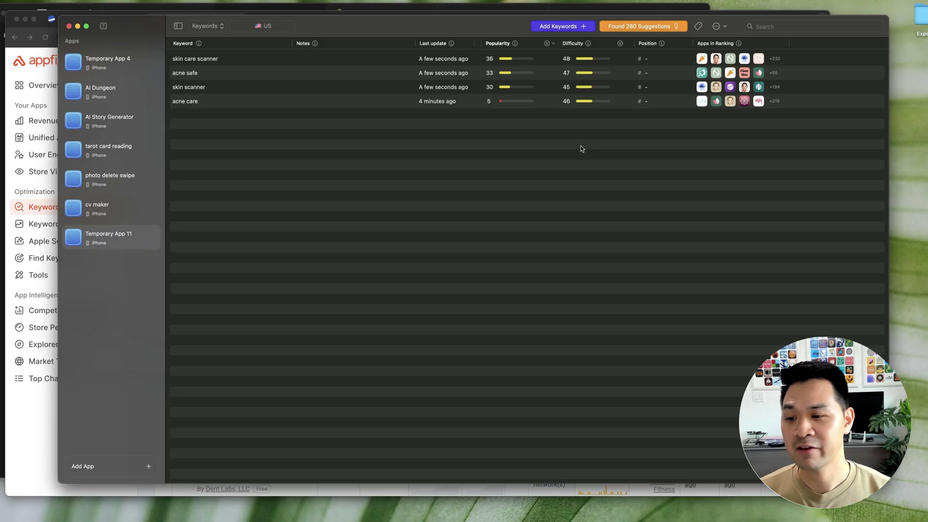
{"action": "left_click", "coordinate": [51, 413]}
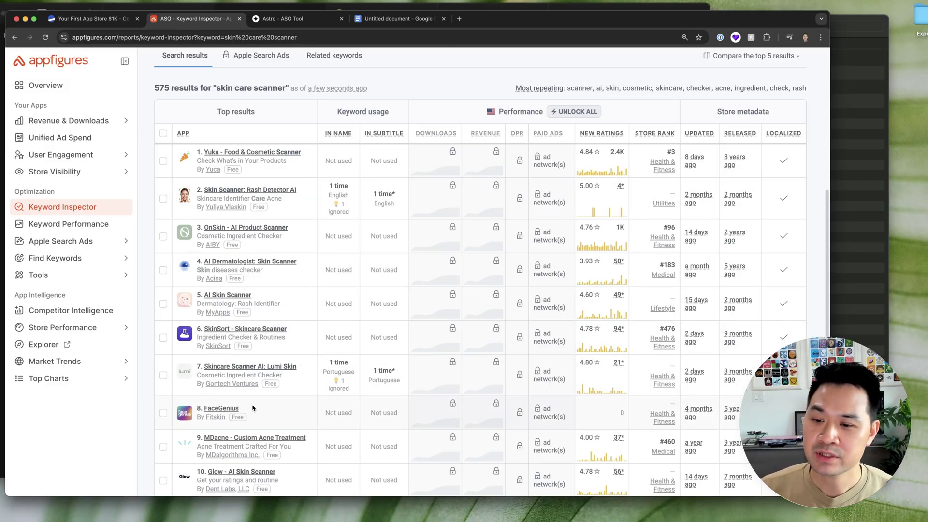
Examine the new ratings and the name and subtitle keyword usage of the top-ranking apps for "skin care scanner" in Appfigures
{"action": "left_click", "coordinate": [218, 87]}
{"action": "left_click_drag", "start_coordinate": [217, 87], "coordinate": [288, 88]}
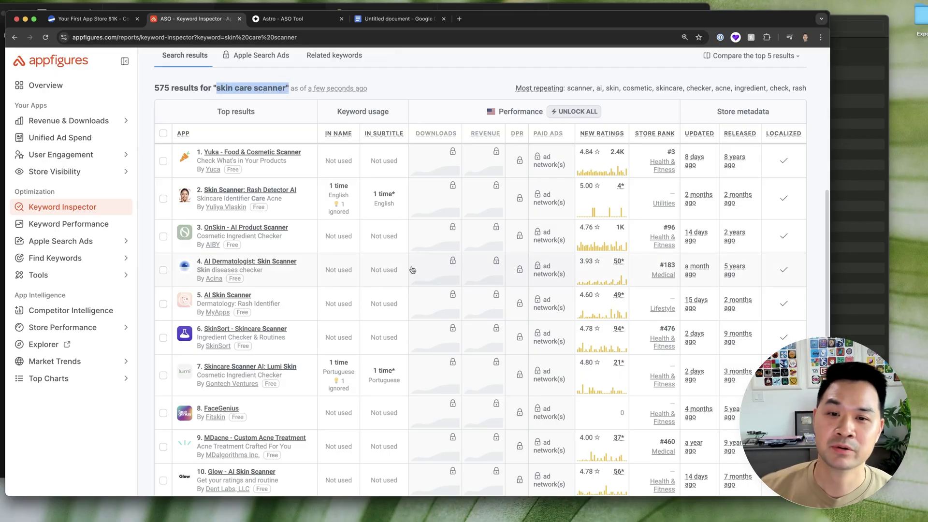
{"action": "left_click", "coordinate": [479, 62]}
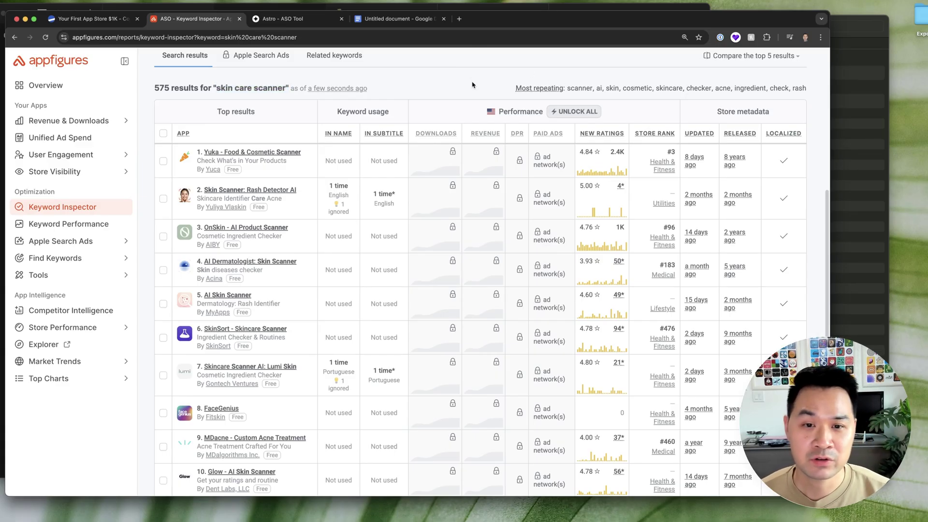
{"action": "mouse_move", "coordinate": [599, 132]}
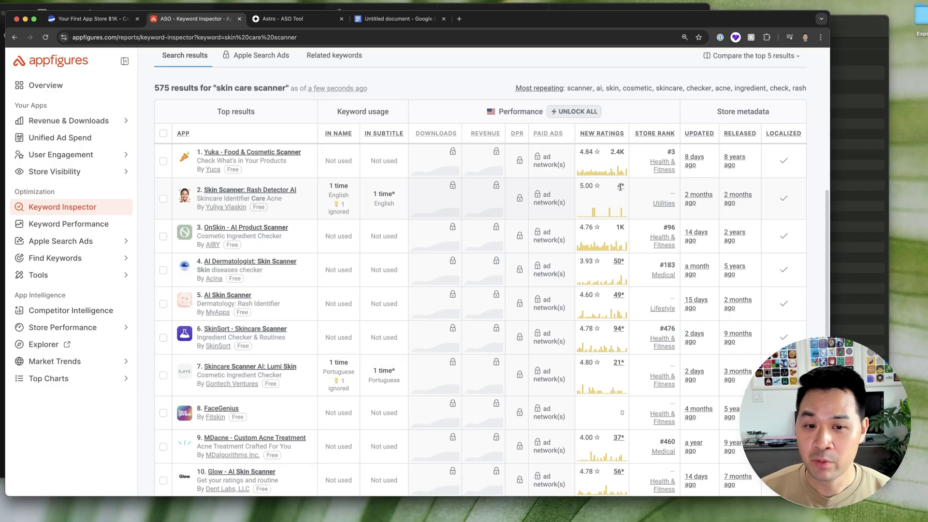
{"action": "mouse_move", "coordinate": [621, 187]}
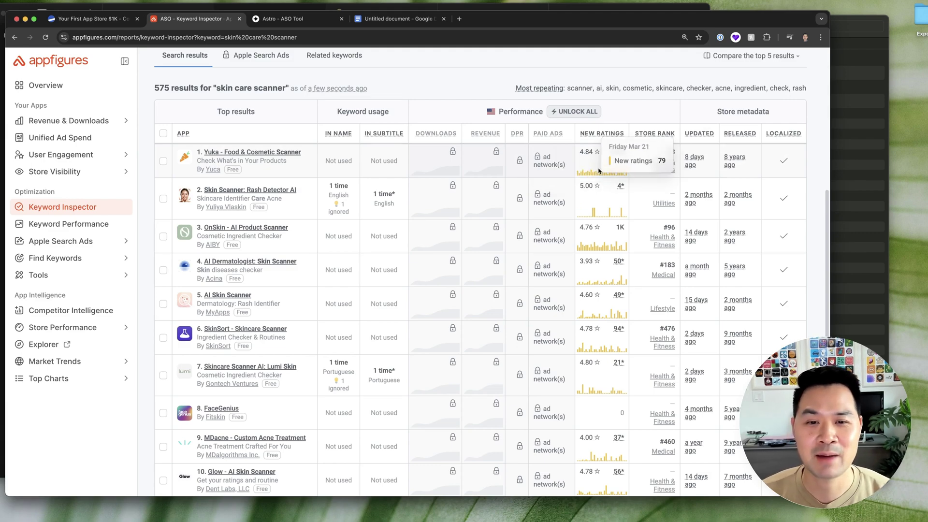
{"action": "mouse_move", "coordinate": [628, 128]}
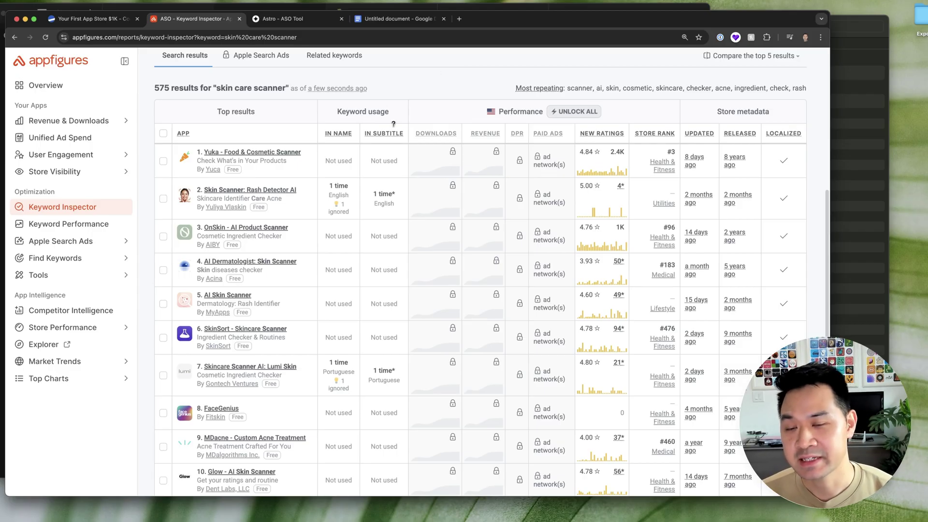
{"action": "mouse_move", "coordinate": [407, 139]}
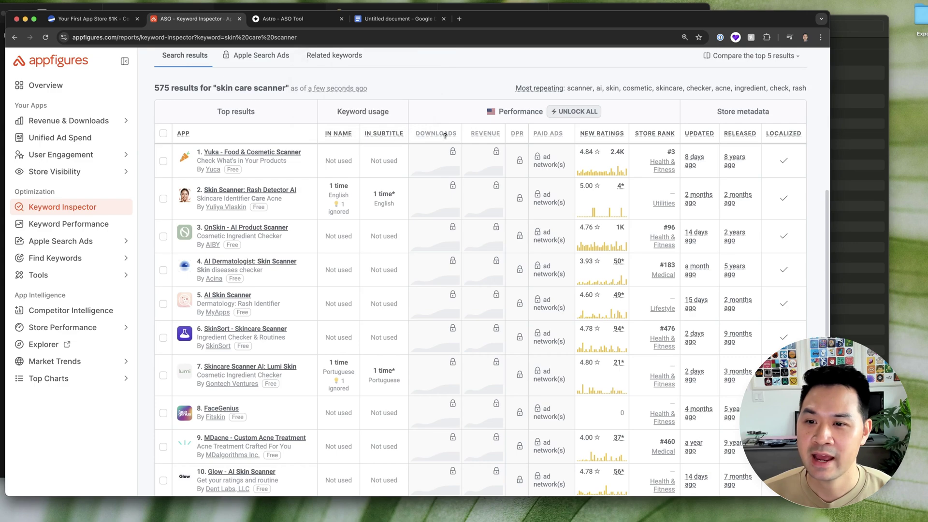
{"action": "mouse_move", "coordinate": [371, 161]}
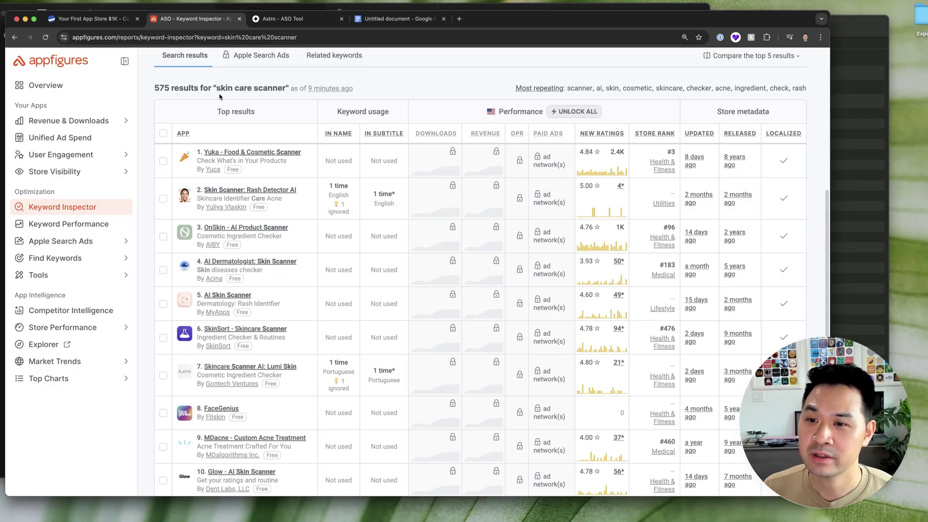
{"action": "left_click_drag", "start_coordinate": [216, 88], "coordinate": [286, 88]}
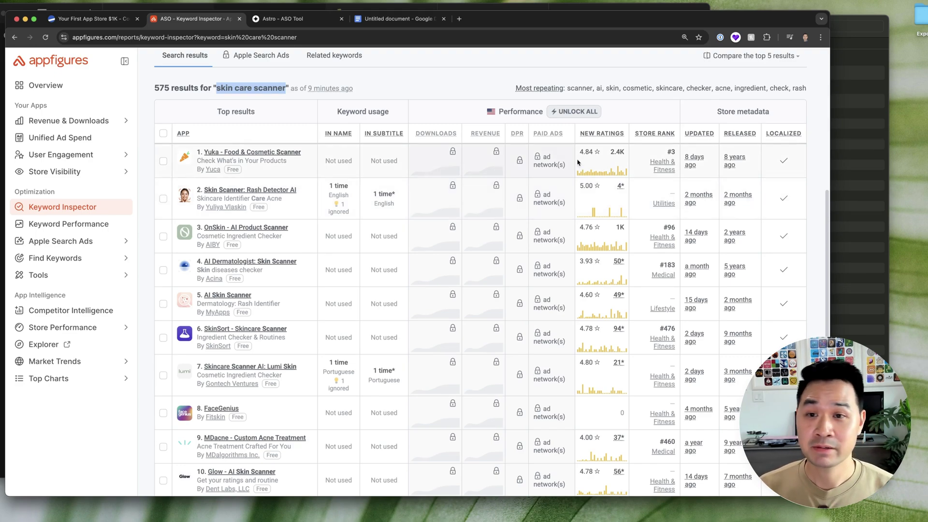
Switch to the Keyword Based App Ideas page in Notion and look through its keyword table down to the empty last row
{"action": "left_click_drag", "start_coordinate": [593, 25], "coordinate": [618, 39]}
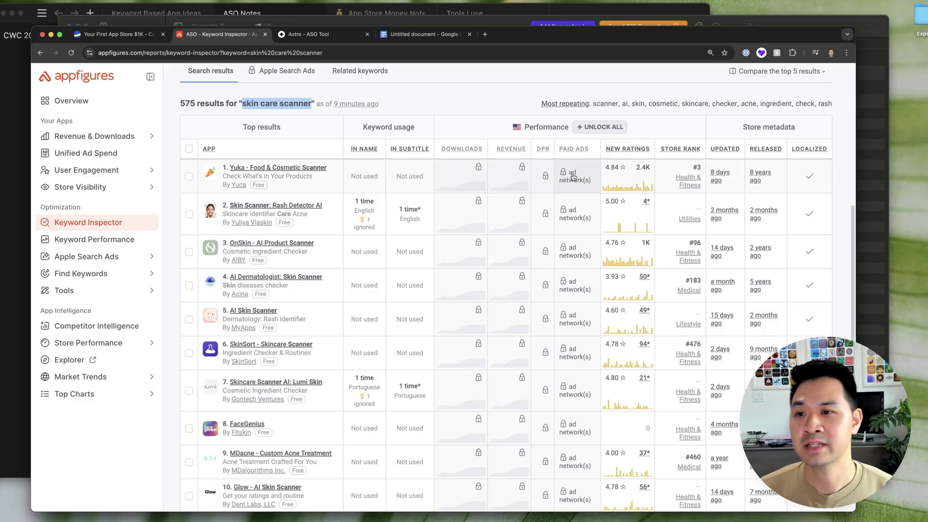
{"action": "left_click", "coordinate": [156, 9]}
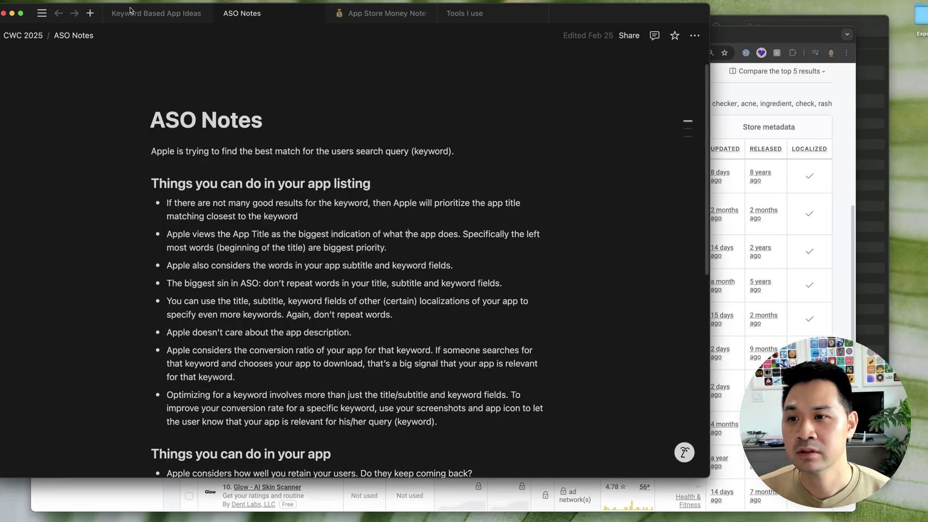
{"action": "left_click", "coordinate": [157, 11]}
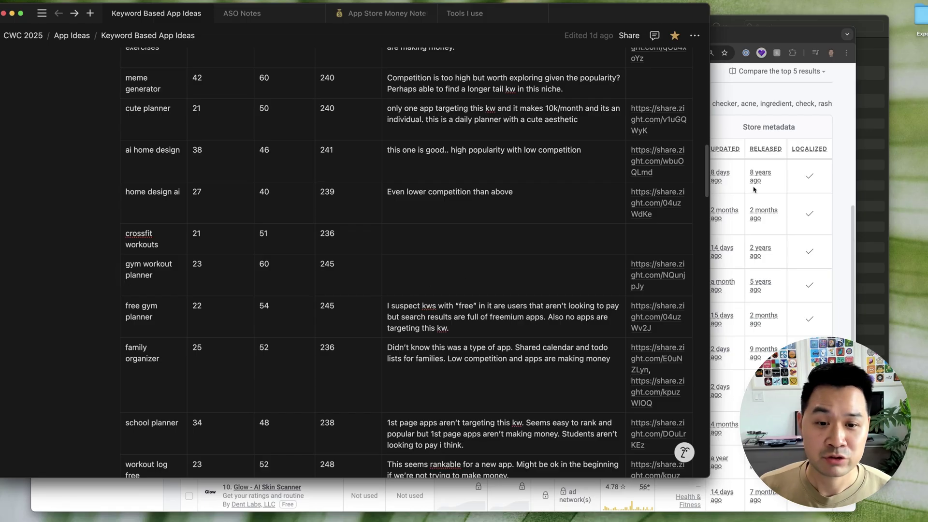
{"action": "left_click", "coordinate": [836, 254]}
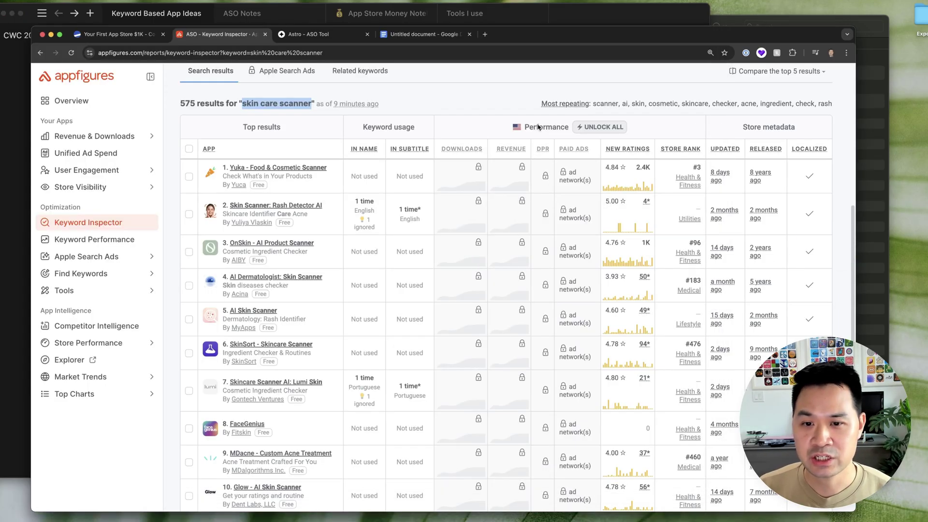
{"action": "left_click", "coordinate": [166, 14]}
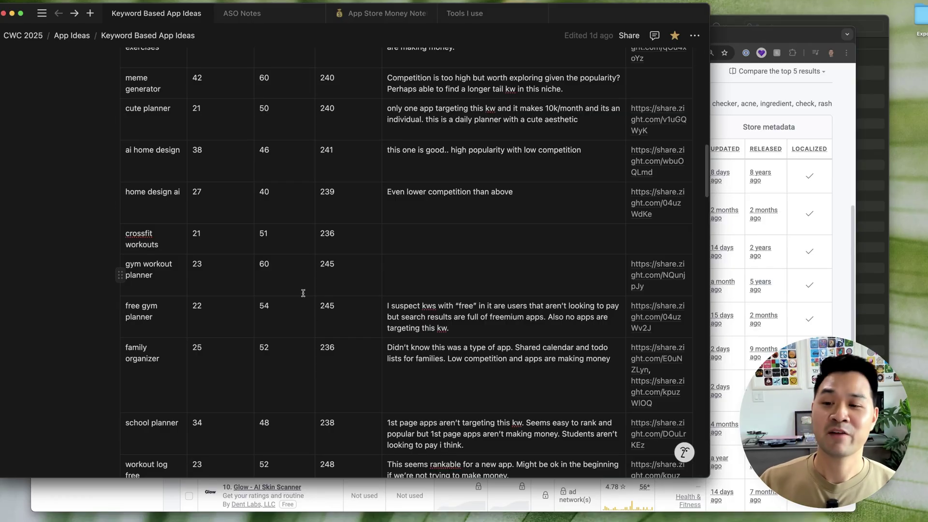
{"action": "scroll", "coordinate": [282, 188], "scroll_direction": "down", "scroll_amount": 6}
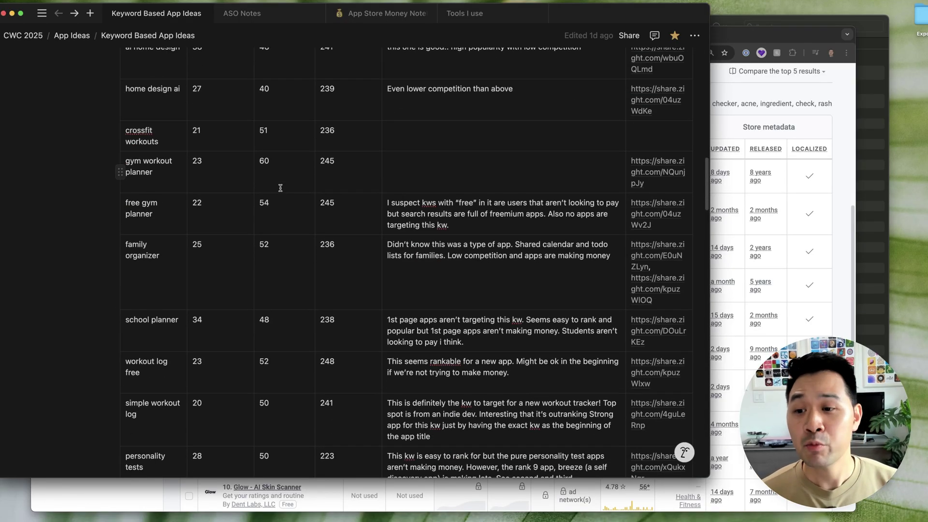
{"action": "scroll", "coordinate": [280, 188], "scroll_direction": "down", "scroll_amount": 20}
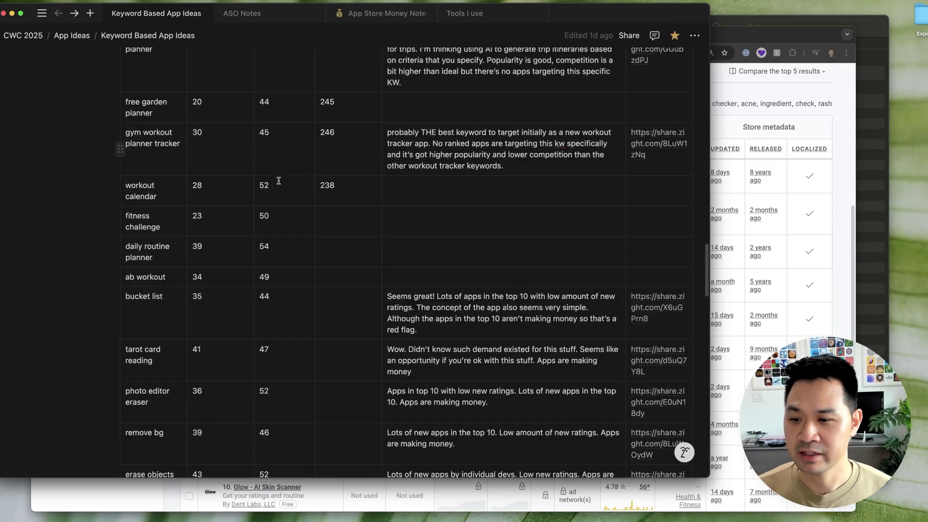
{"action": "scroll", "coordinate": [278, 181], "scroll_direction": "down", "scroll_amount": 15}
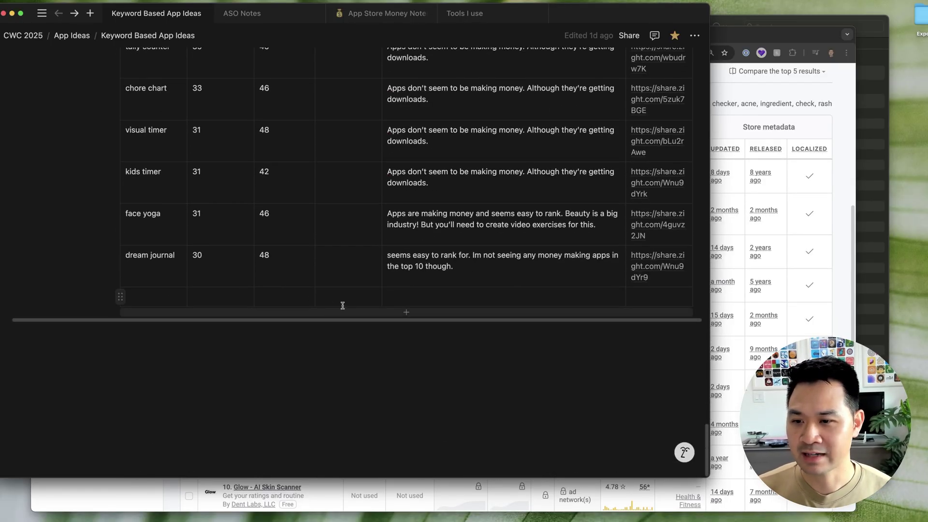
Enter "skin care scanner" as the keyword in the empty last row of the keyword table
{"action": "left_click", "coordinate": [133, 297]}
{"action": "type", "text": "s"}
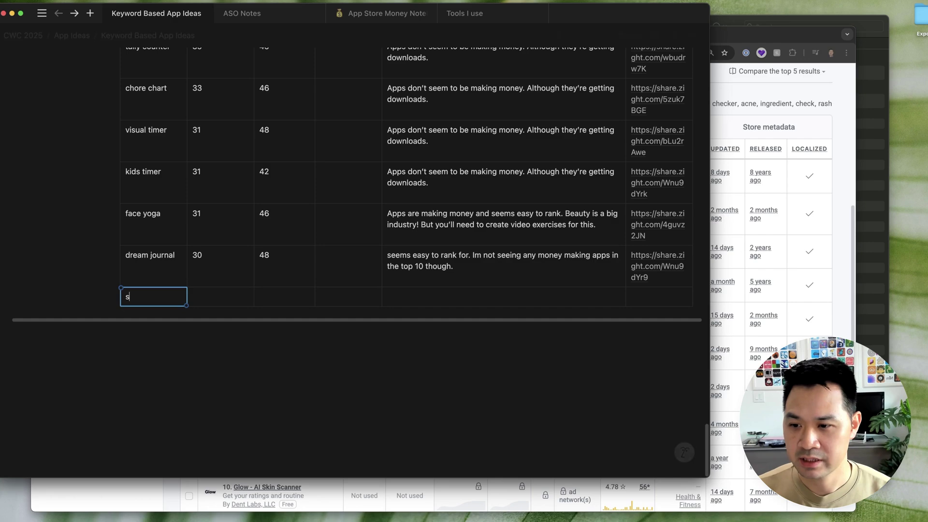
{"action": "type", "text": "kin care s"}
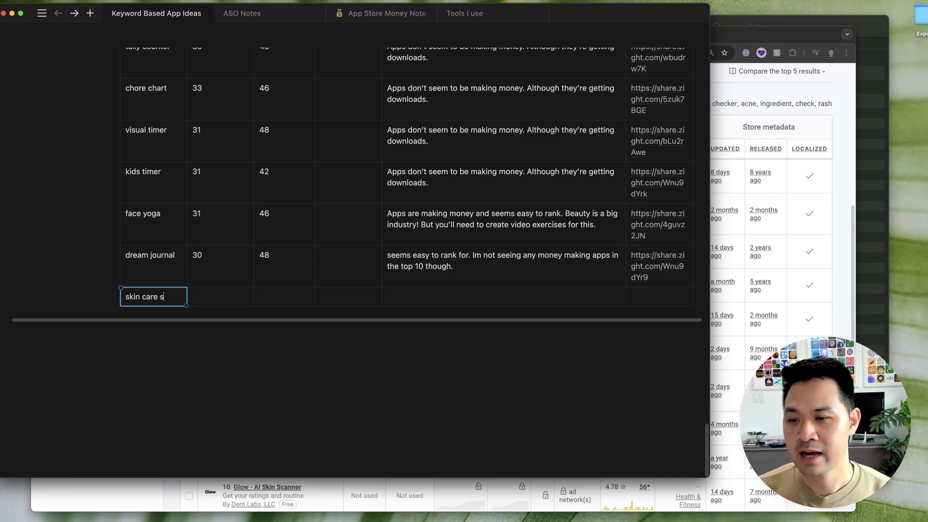
{"action": "type", "text": "canner"}
{"action": "key", "text": "Tab"}
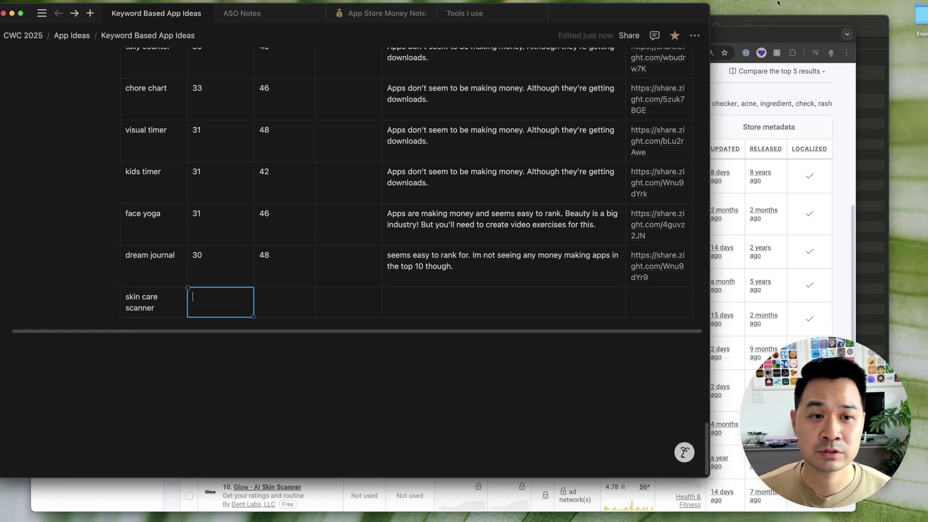
Look up the keyword's scores in Astro and record popularity 36 and difficulty 48 in its Notion row
{"action": "left_click", "coordinate": [881, 75]}
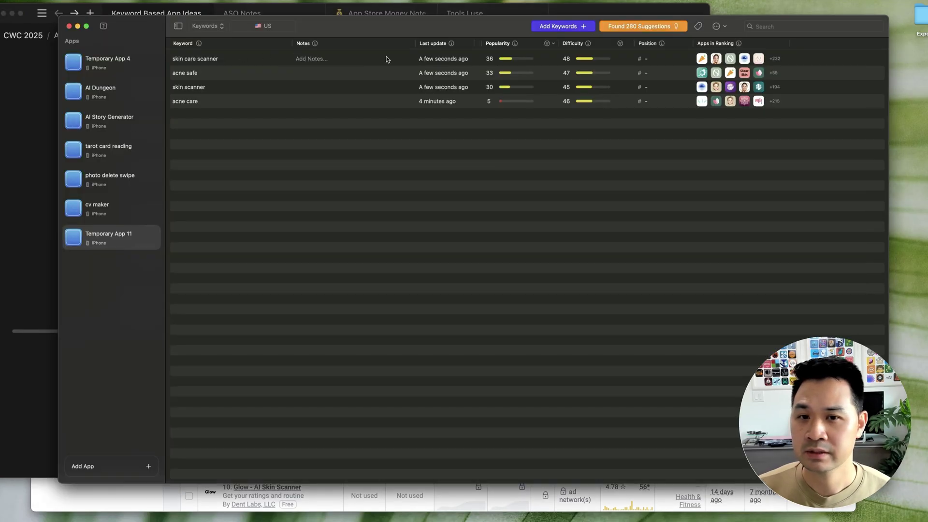
{"action": "left_click", "coordinate": [30, 279]}
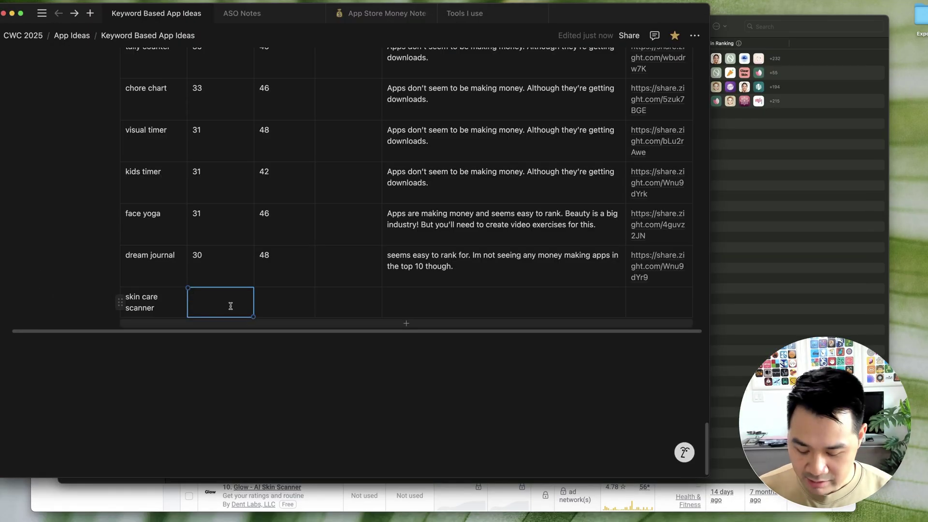
{"action": "type", "text": "36"}
{"action": "key", "text": "Tab"}
{"action": "type", "text": "48"}
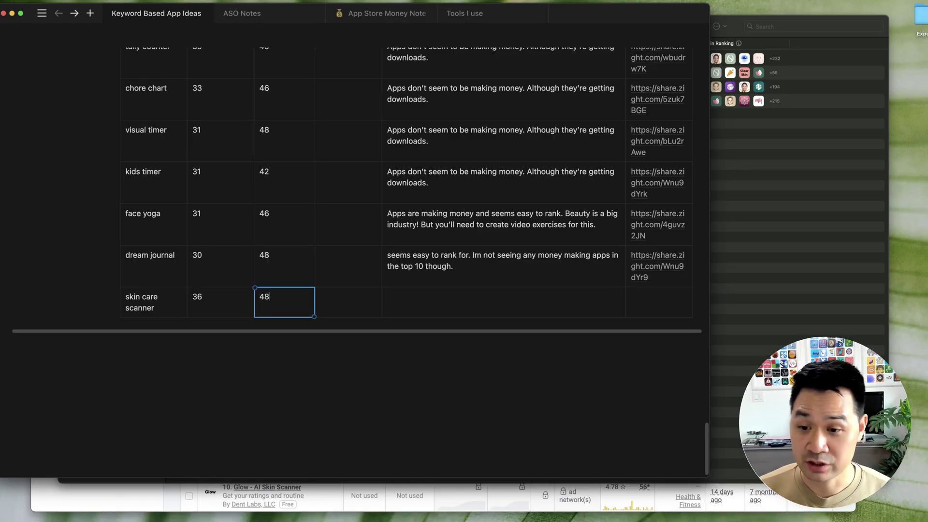
{"action": "key", "text": "Tab"}
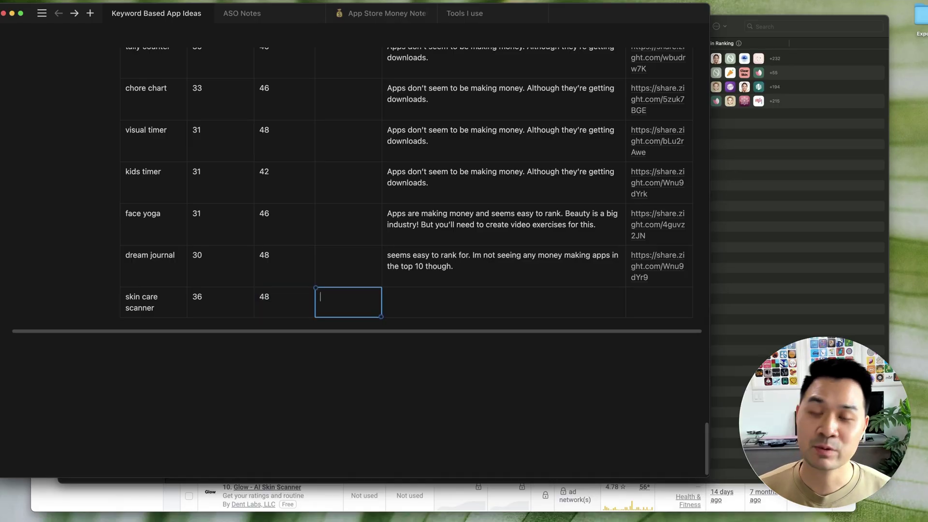
Add the note "apps are making money, there are new apps in the top 10" to the "skin care scanner" row
{"action": "left_click", "coordinate": [415, 300]}
{"action": "type", "text": "mak"}
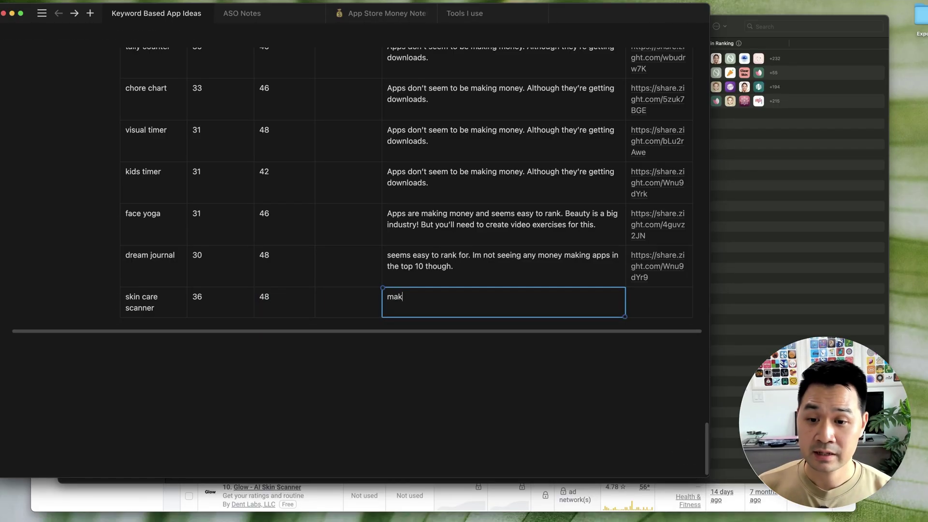
{"action": "key", "text": "BackSpace"}
{"action": "key", "text": "BackSpace"}
{"action": "key", "text": "BackSpace"}
{"action": "type", "text": "apps are makin"}
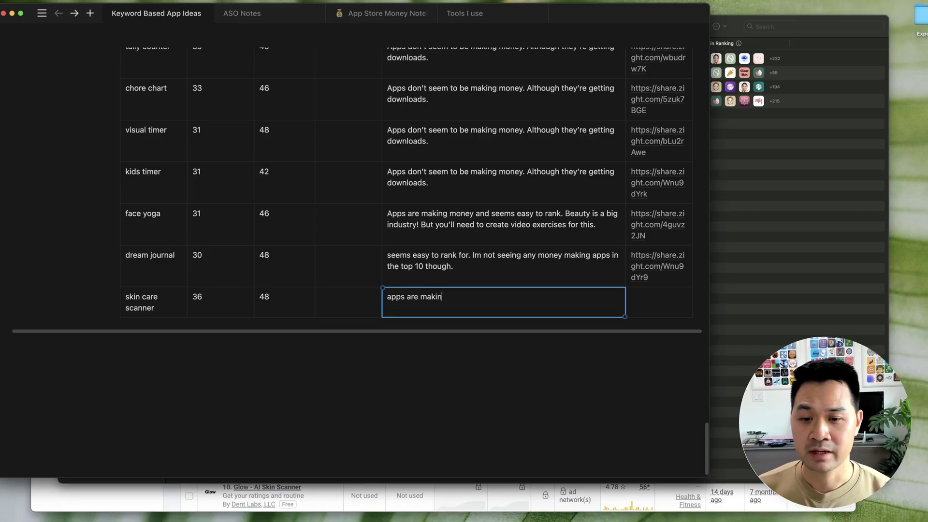
{"action": "type", "text": "g money, there"}
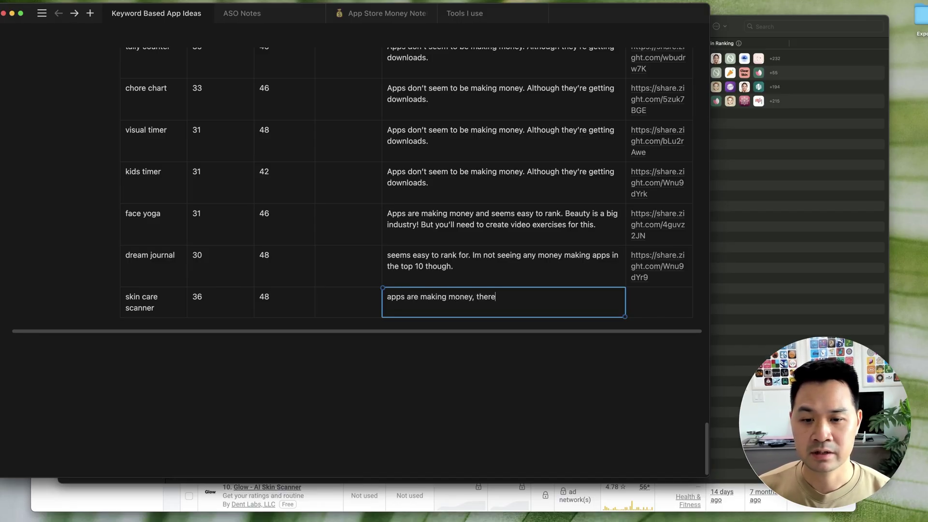
{"action": "type", "text": " are new apps i"}
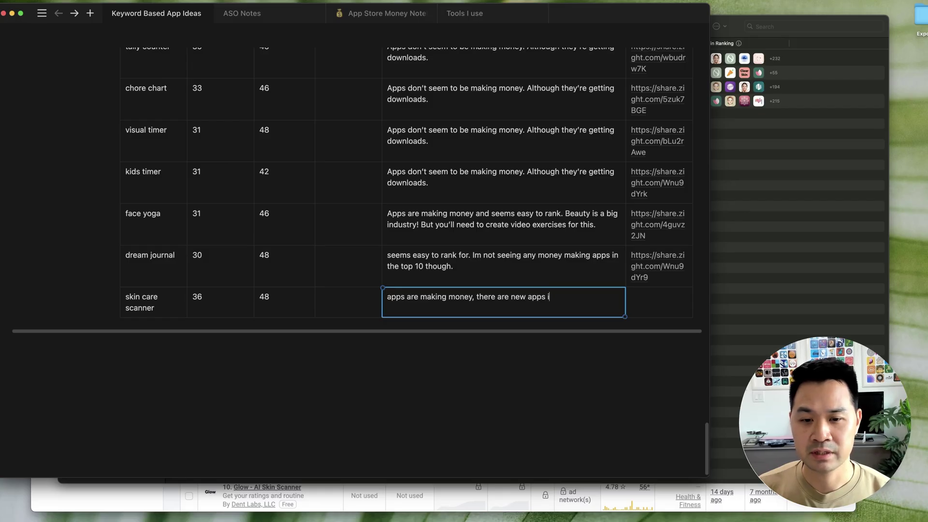
{"action": "type", "text": "n the top 10"}
{"action": "key", "text": "Tab"}
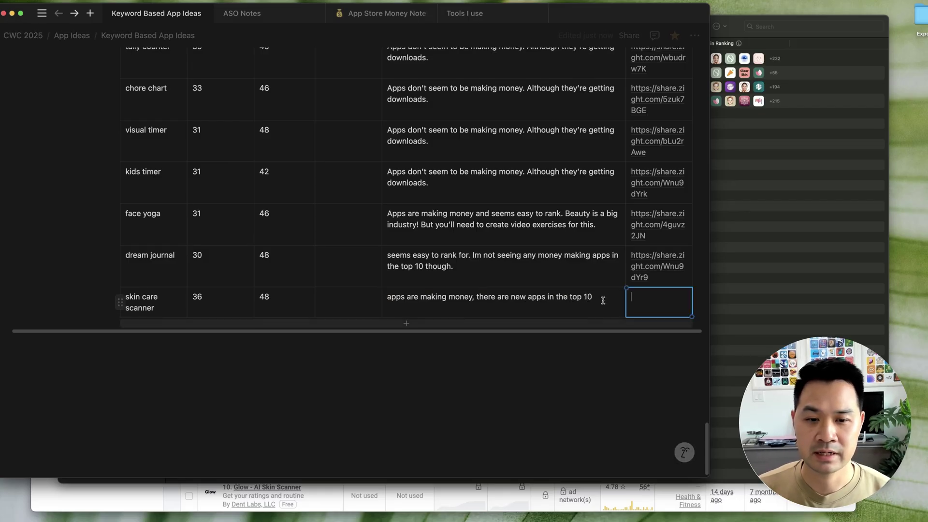
Switch to Astro and open the keyword suggestions of OnSkin - AI Product Scanner from the apps ranking for "skin care scanner"
{"action": "left_click", "coordinate": [149, 491]}
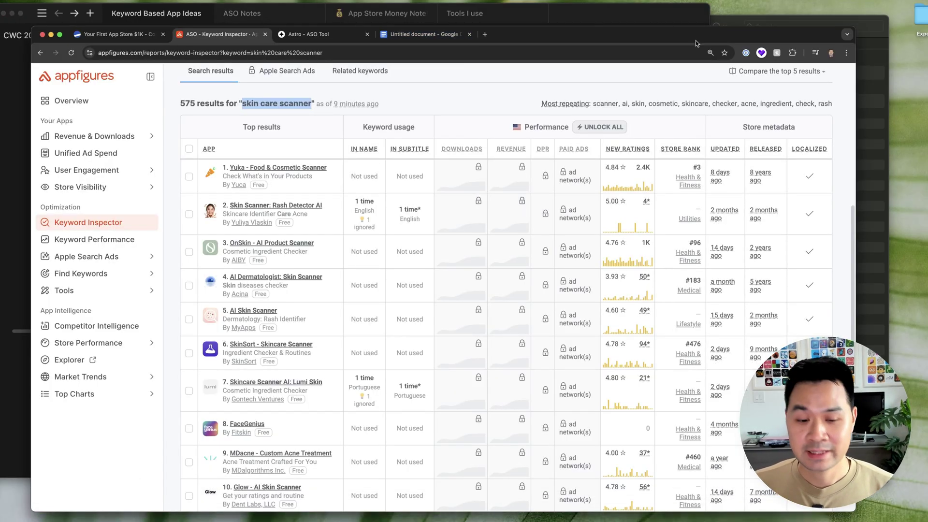
{"action": "key", "text": "super+Tab"}
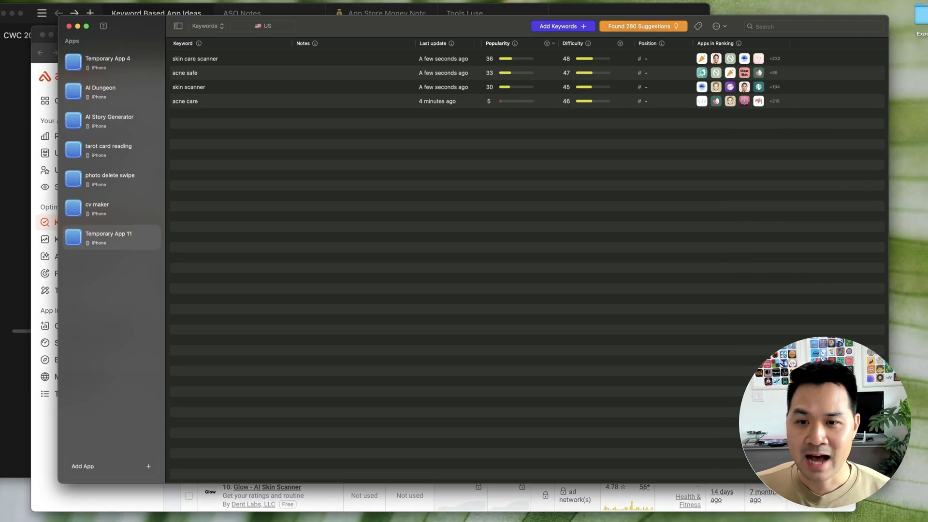
{"action": "left_click", "coordinate": [247, 70]}
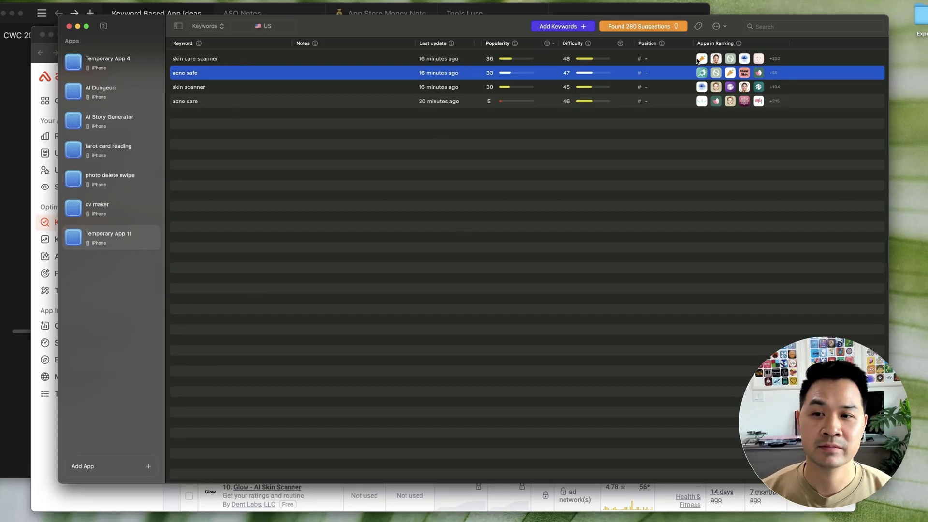
{"action": "left_click", "coordinate": [715, 58]}
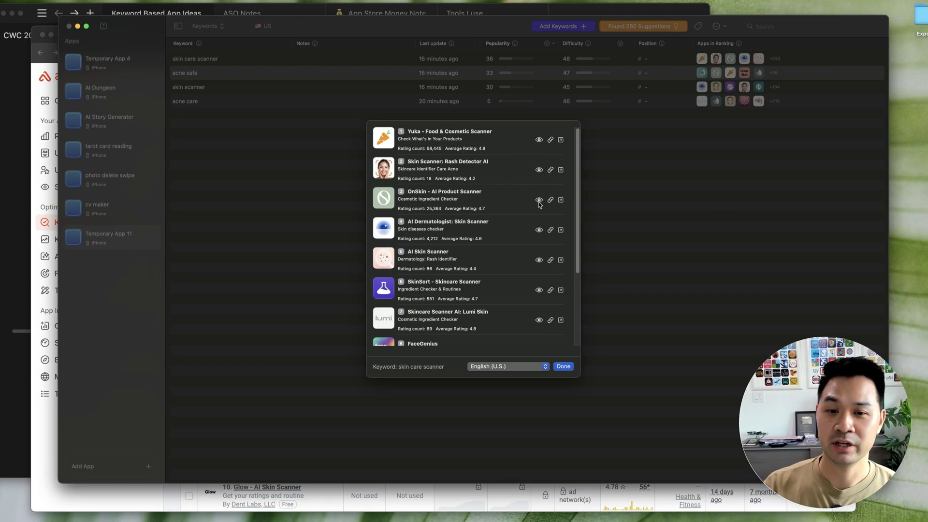
{"action": "left_click", "coordinate": [485, 432]}
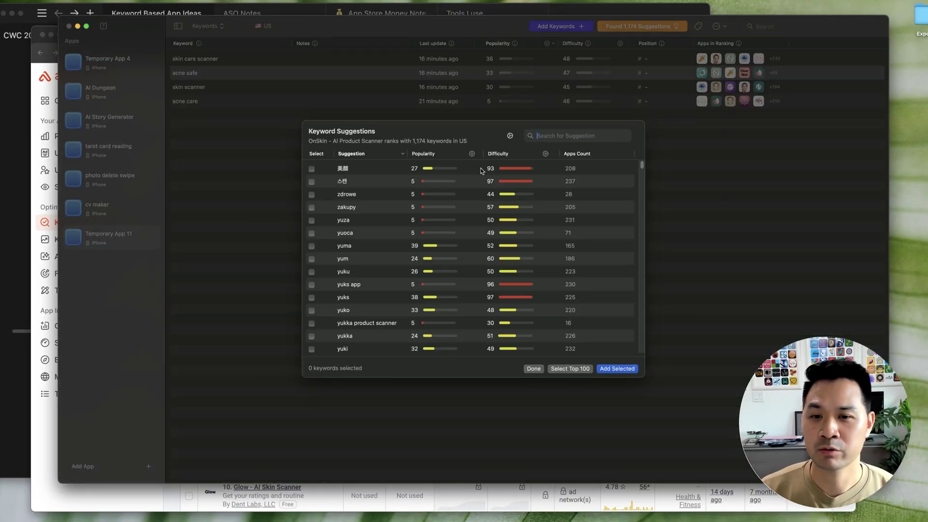
Filter the OnSkin keyword suggestions to difficulty below 50 and popularity above 20, and sort them by highest popularity
{"action": "left_click", "coordinate": [545, 154]}
{"action": "left_click", "coordinate": [546, 174]}
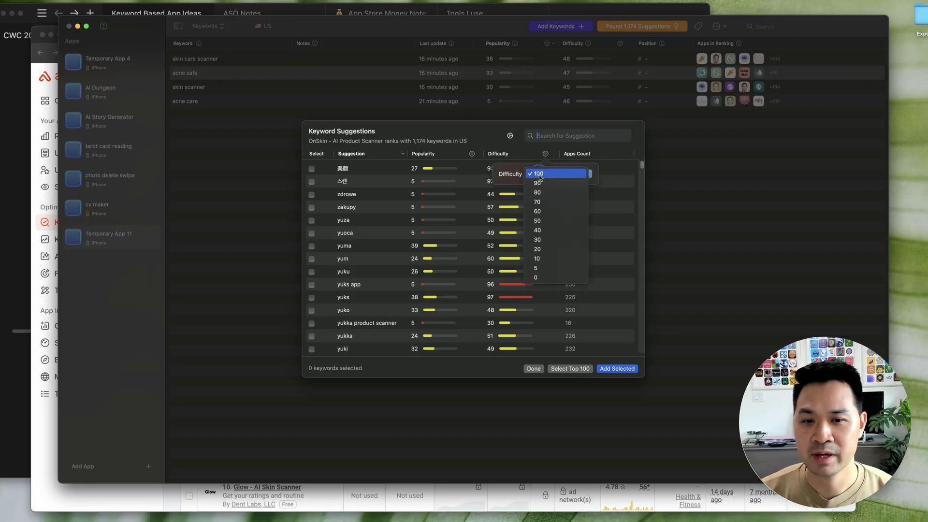
{"action": "left_click", "coordinate": [546, 221]}
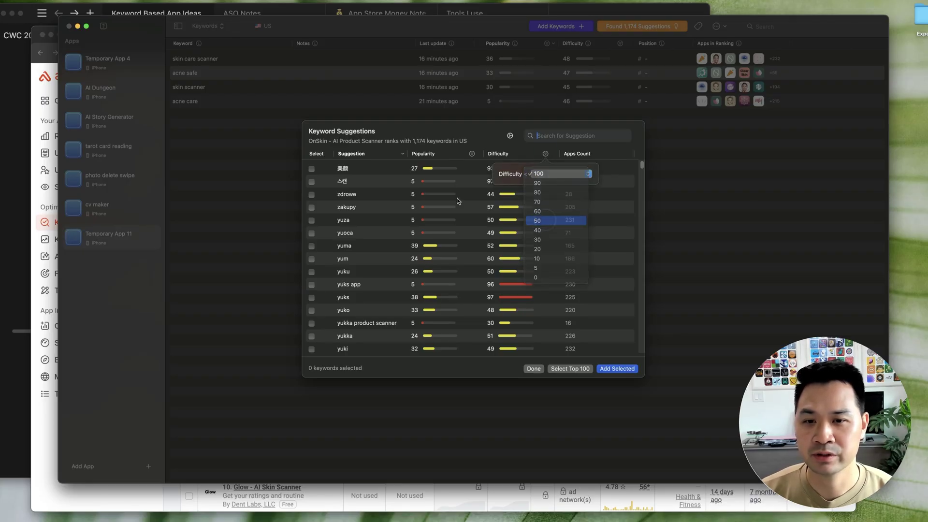
{"action": "left_click", "coordinate": [472, 155]}
{"action": "left_click", "coordinate": [488, 174]}
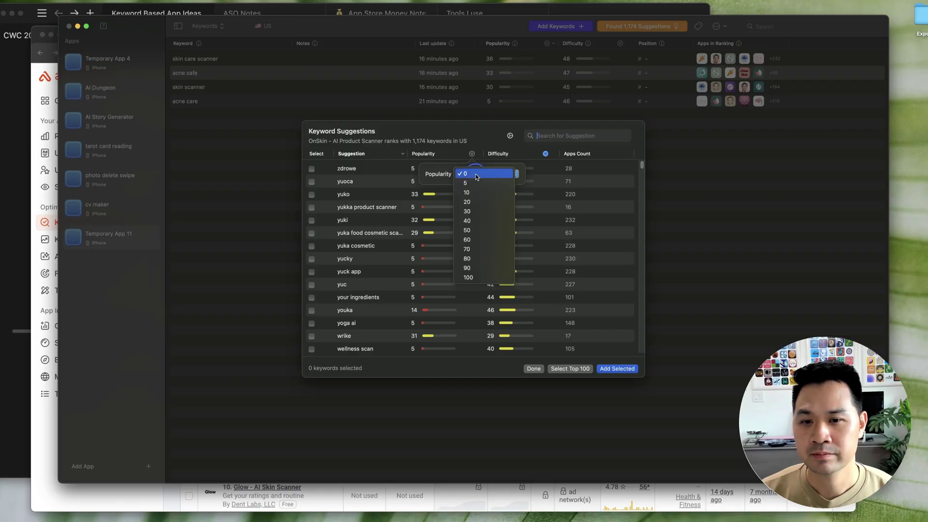
{"action": "left_click", "coordinate": [467, 201]}
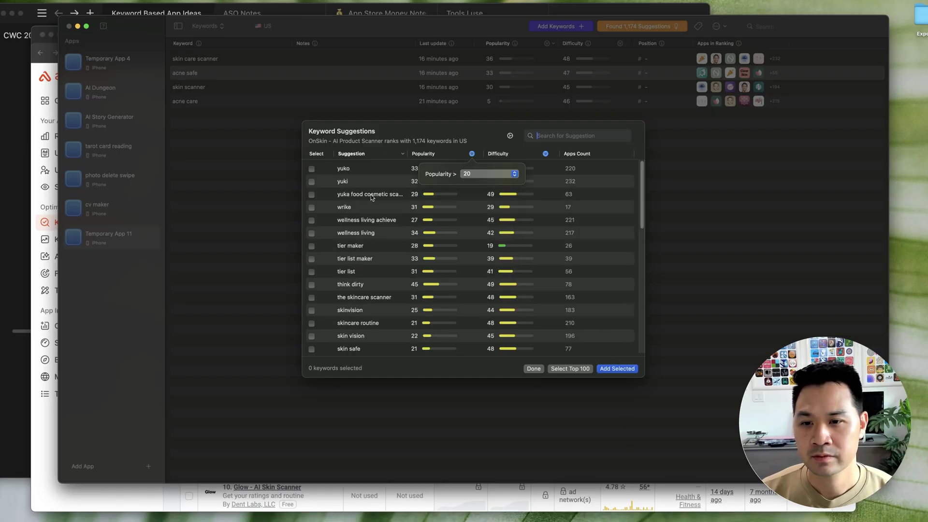
{"action": "left_click", "coordinate": [368, 192]}
{"action": "left_click", "coordinate": [424, 153]}
Look through the filtered suggestions and add "wellness living" and "yuko" to the tracked keywords of Temporary App 11
{"action": "scroll", "coordinate": [430, 237], "scroll_direction": "down", "scroll_amount": 2}
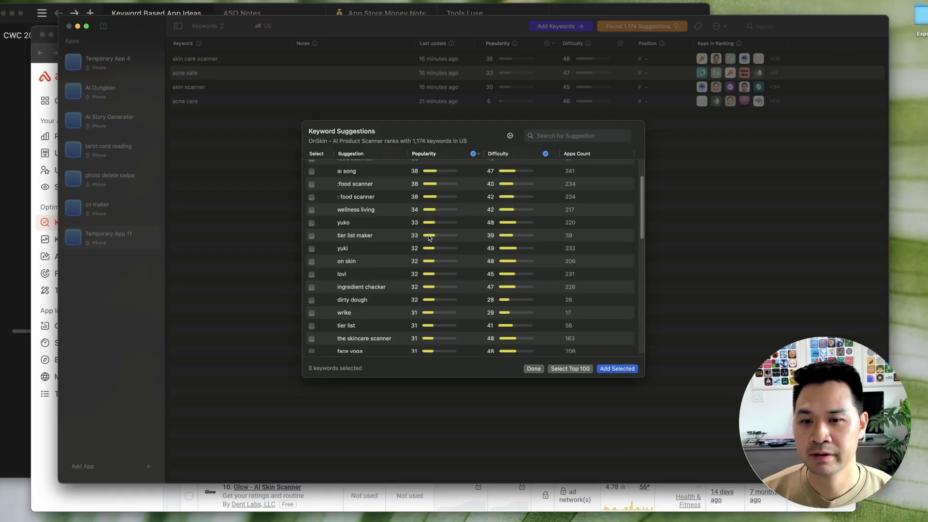
{"action": "scroll", "coordinate": [422, 210], "scroll_direction": "up", "scroll_amount": 2}
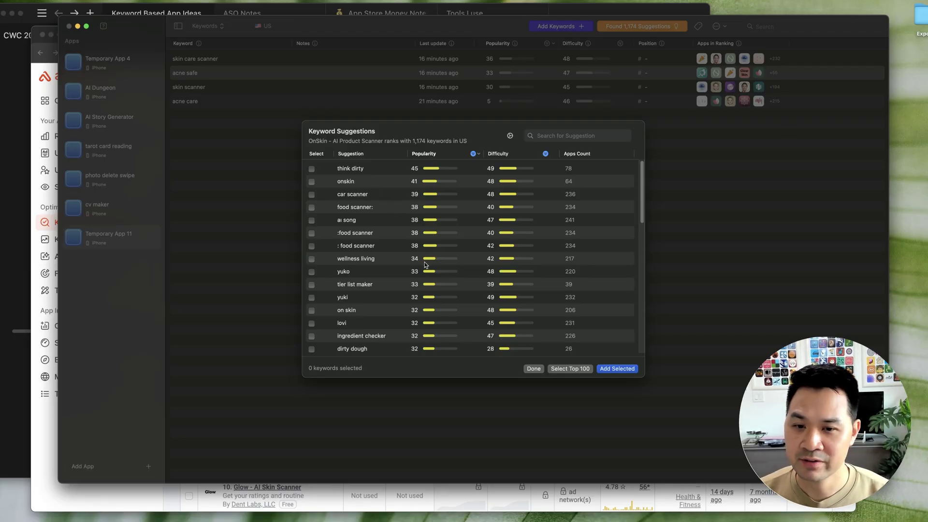
{"action": "left_click", "coordinate": [312, 259]}
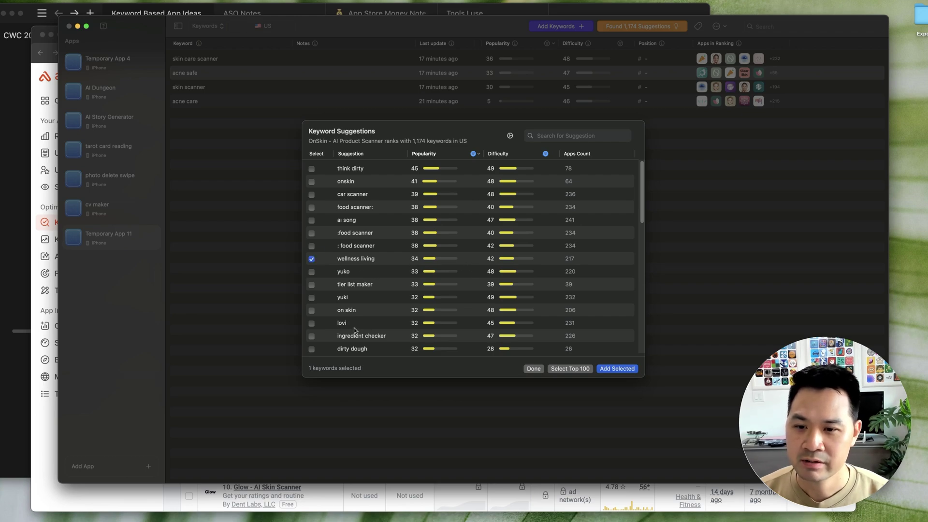
{"action": "left_click", "coordinate": [312, 273]}
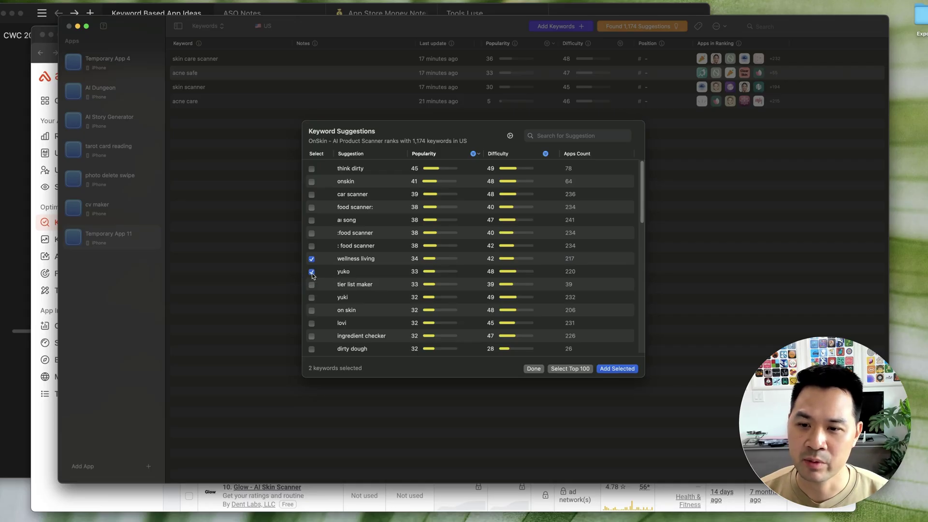
{"action": "left_click", "coordinate": [625, 368]}
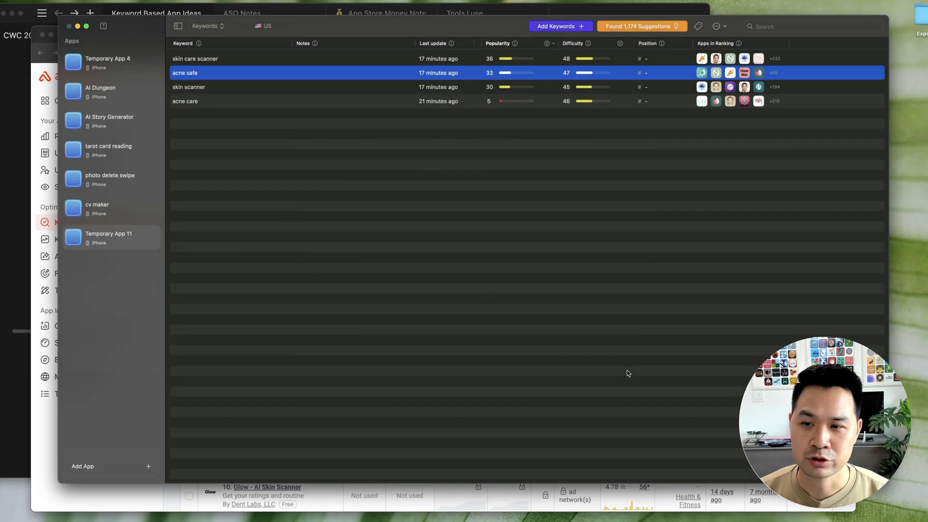
{"action": "left_click", "coordinate": [297, 207]}
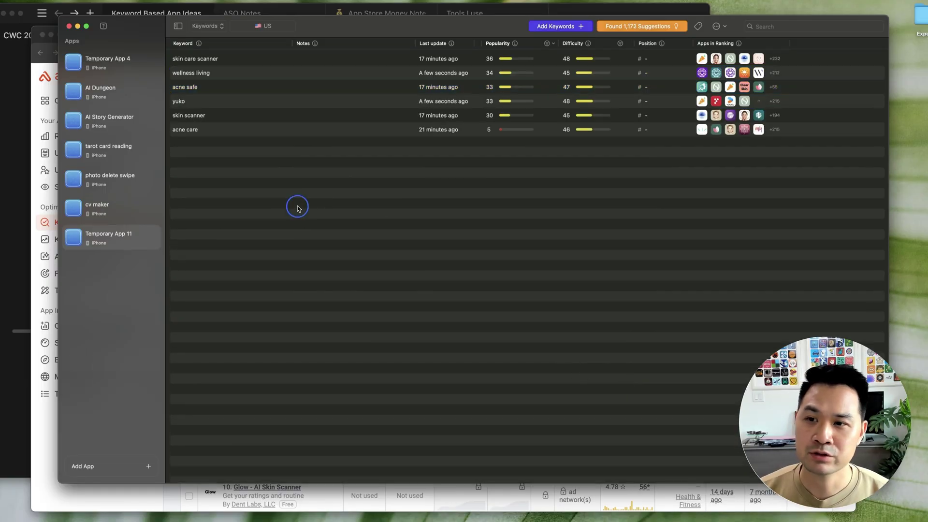
Open the keyword suggestions of the Positive Daily Affirmations app from the apps ranking for "wellness living"
{"action": "left_click", "coordinate": [205, 72]}
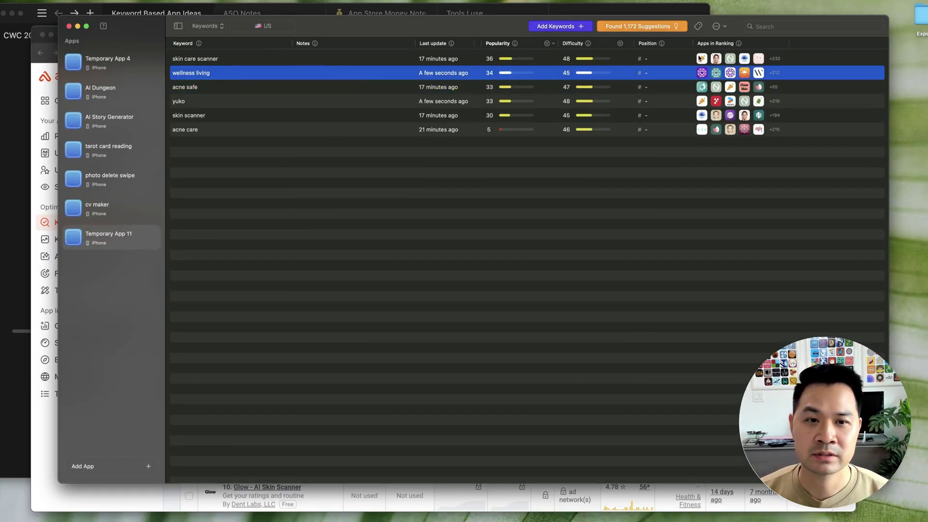
{"action": "left_click", "coordinate": [703, 75]}
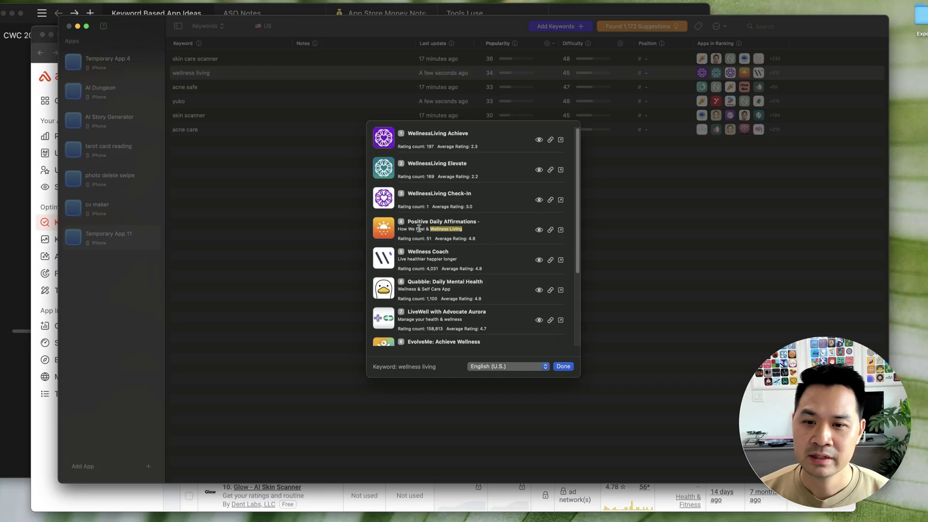
{"action": "left_click", "coordinate": [540, 231]}
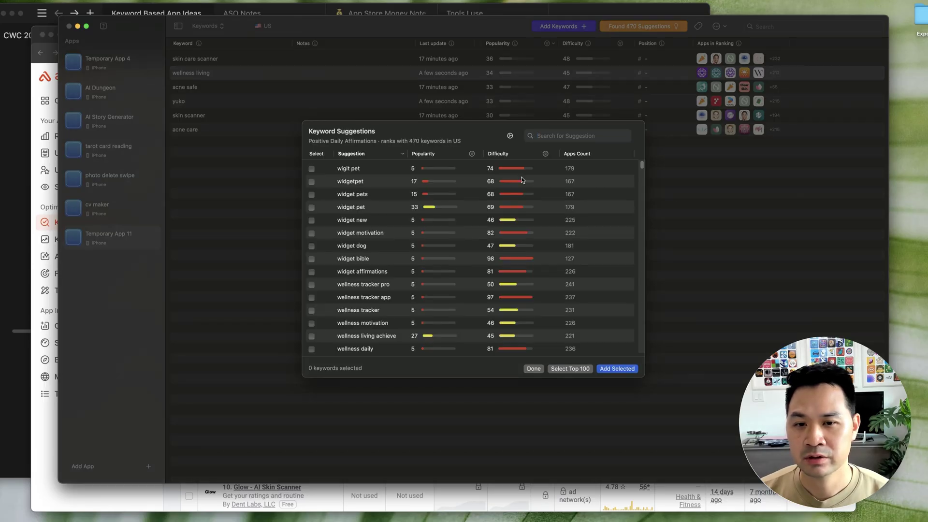
Limit the Positive Daily Affirmations suggestions to difficulty below 50 and popularity above 20, sorted by highest popularity
{"action": "left_click", "coordinate": [544, 155]}
{"action": "left_click", "coordinate": [545, 174]}
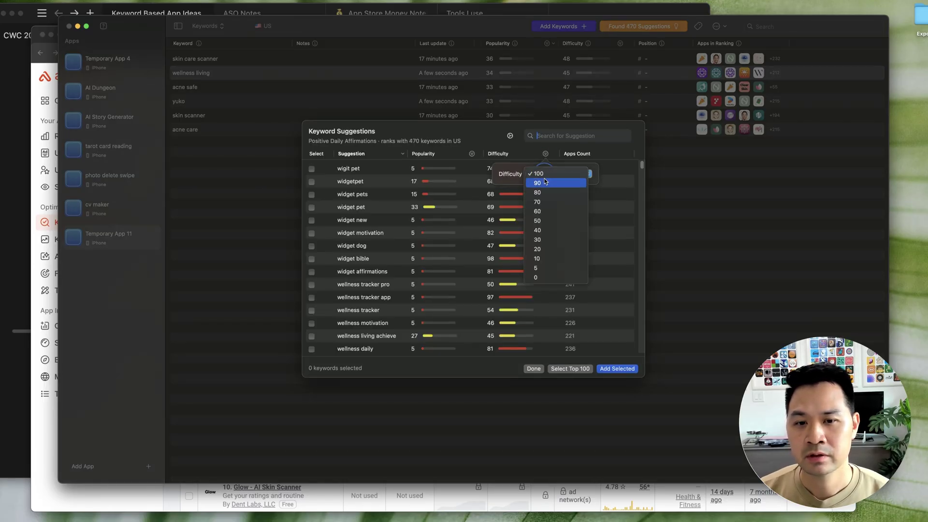
{"action": "left_click", "coordinate": [549, 221]}
{"action": "left_click", "coordinate": [472, 154]}
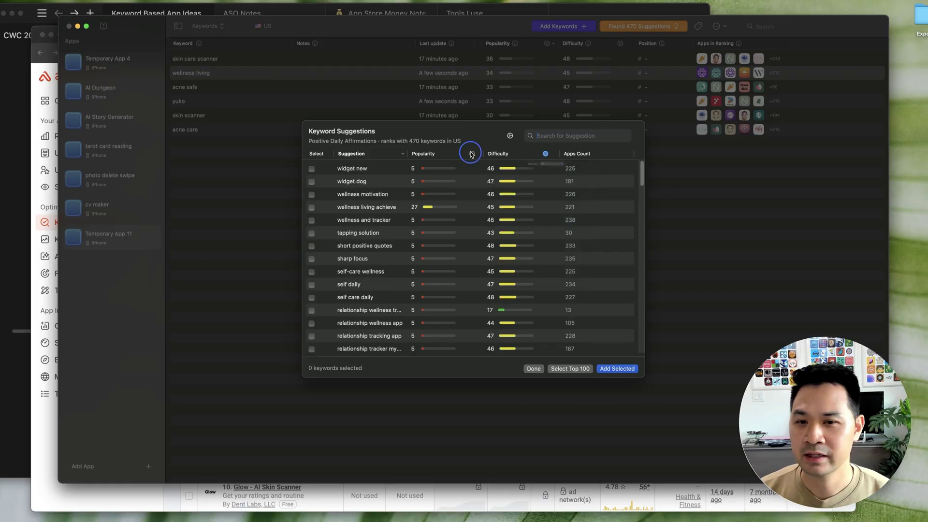
{"action": "left_click", "coordinate": [471, 153]}
{"action": "left_click", "coordinate": [472, 174]}
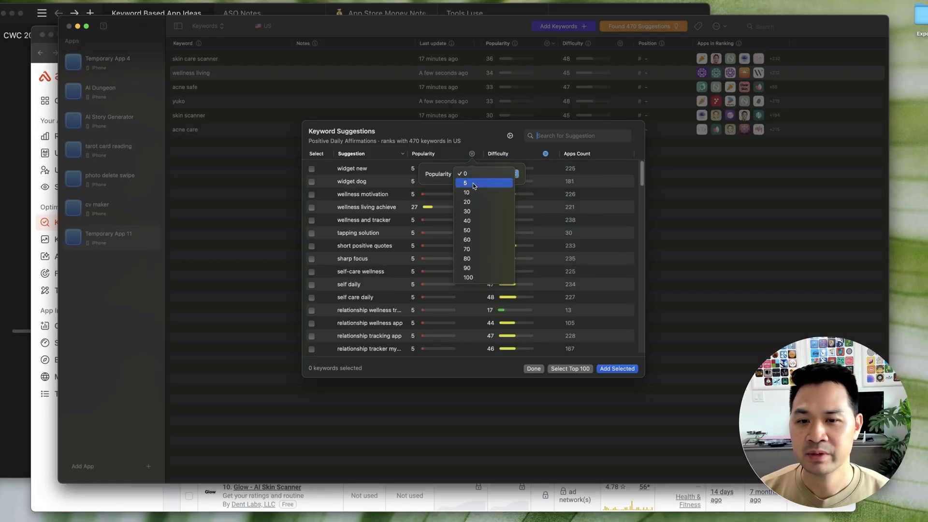
{"action": "left_click", "coordinate": [483, 200]}
{"action": "left_click", "coordinate": [451, 136]}
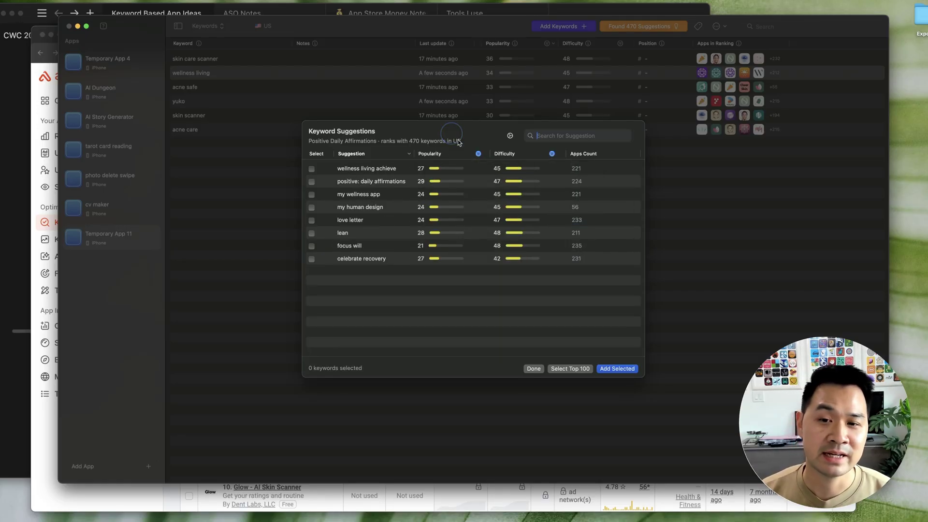
{"action": "left_click", "coordinate": [458, 152]}
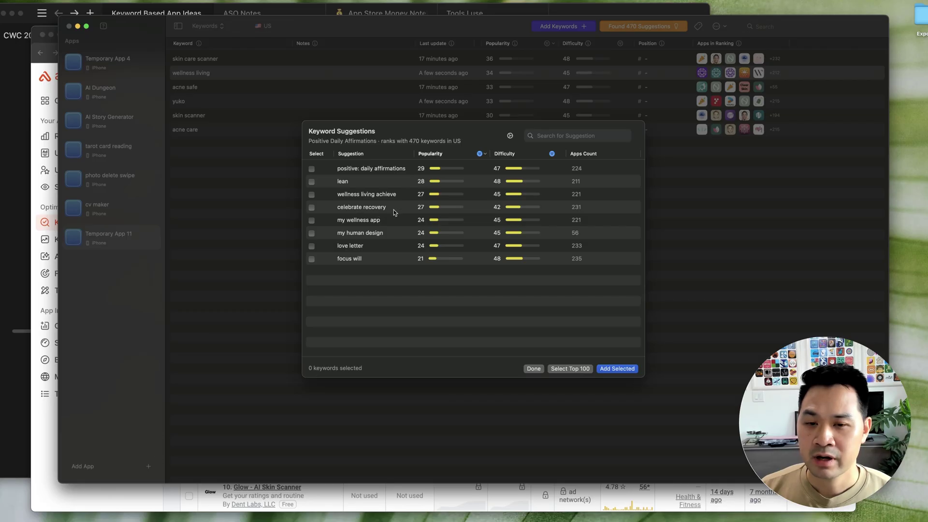
Mark the "celebrate recovery" suggestion, then look that keyword up in the Appfigures Keyword Inspector and examine its top-ranking apps
{"action": "left_click", "coordinate": [311, 208]}
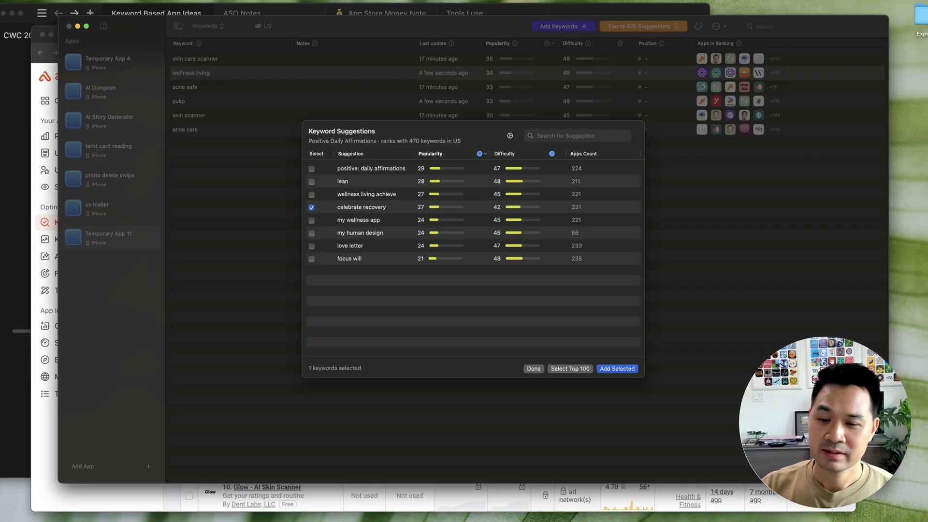
{"action": "left_click", "coordinate": [447, 502]}
{"action": "scroll", "coordinate": [339, 289], "scroll_direction": "up", "scroll_amount": 8}
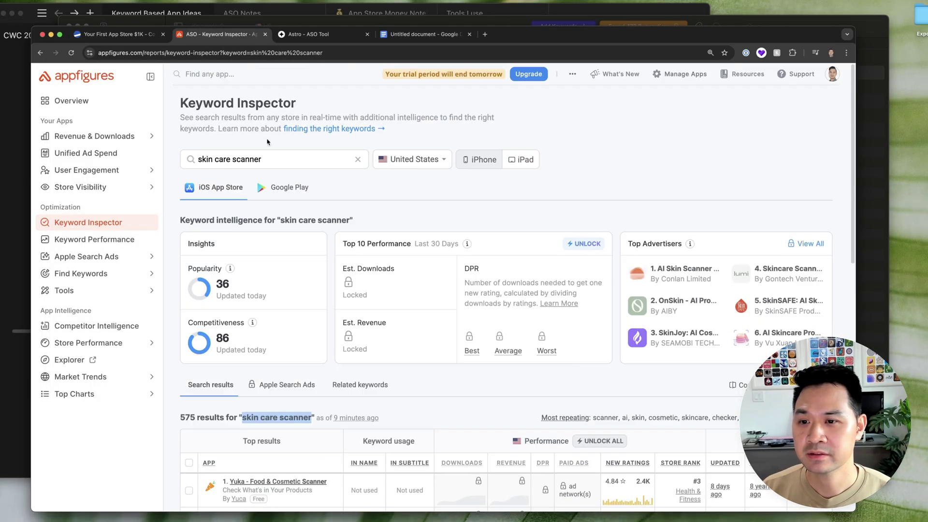
{"action": "triple_click", "coordinate": [254, 163]}
{"action": "type", "text": "cele"}
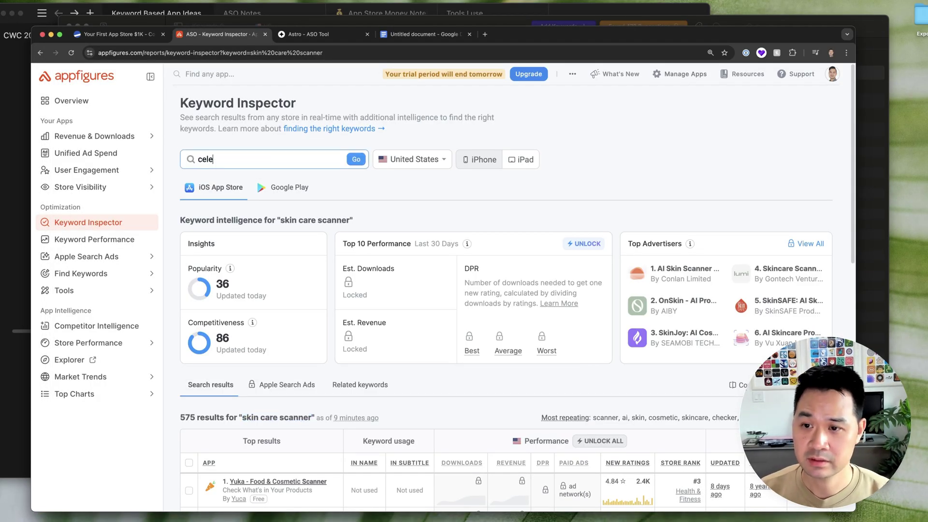
{"action": "type", "text": "brate recovry"}
{"action": "key", "text": "Return"}
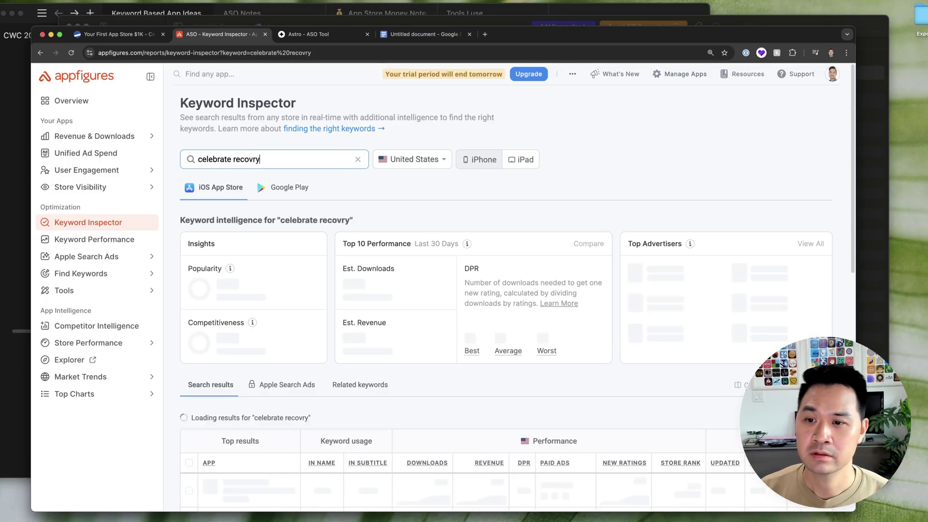
{"action": "key", "text": "BackSpace"}
{"action": "key", "text": "BackSpace"}
{"action": "type", "text": "ery"}
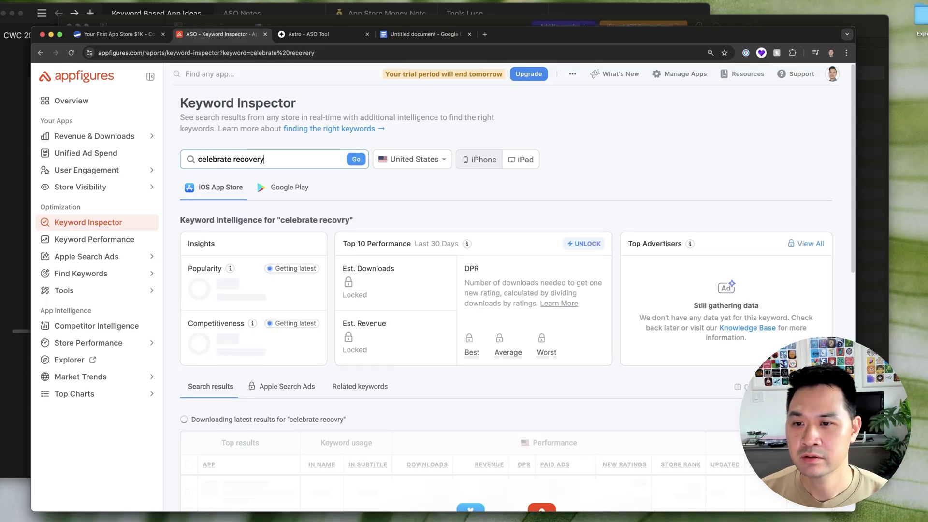
{"action": "key", "text": "Return"}
{"action": "scroll", "coordinate": [507, 157], "scroll_direction": "down", "scroll_amount": 3}
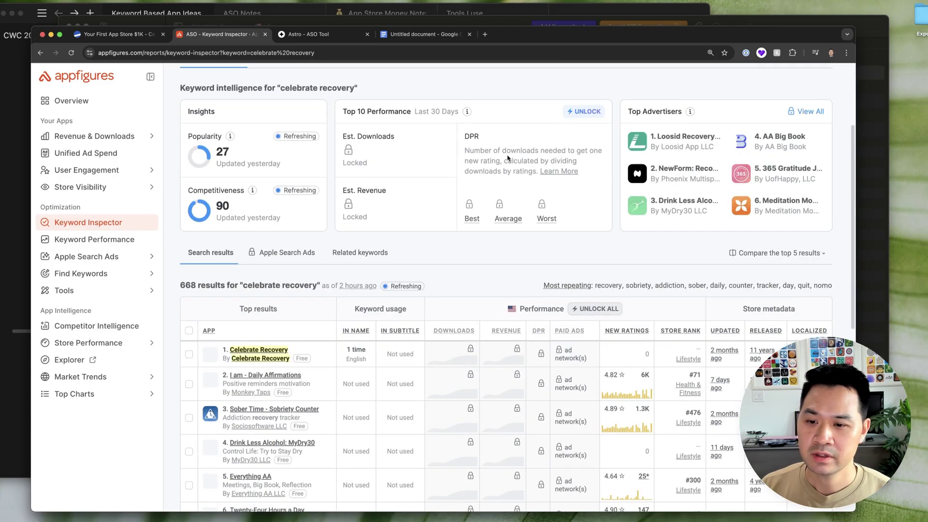
{"action": "scroll", "coordinate": [507, 157], "scroll_direction": "down", "scroll_amount": 2}
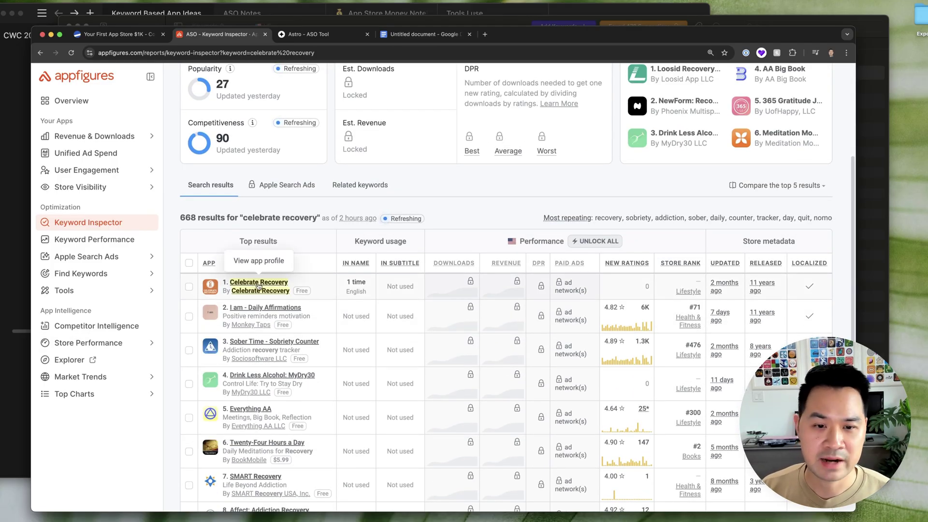
{"action": "scroll", "coordinate": [503, 96], "scroll_direction": "down", "scroll_amount": 3}
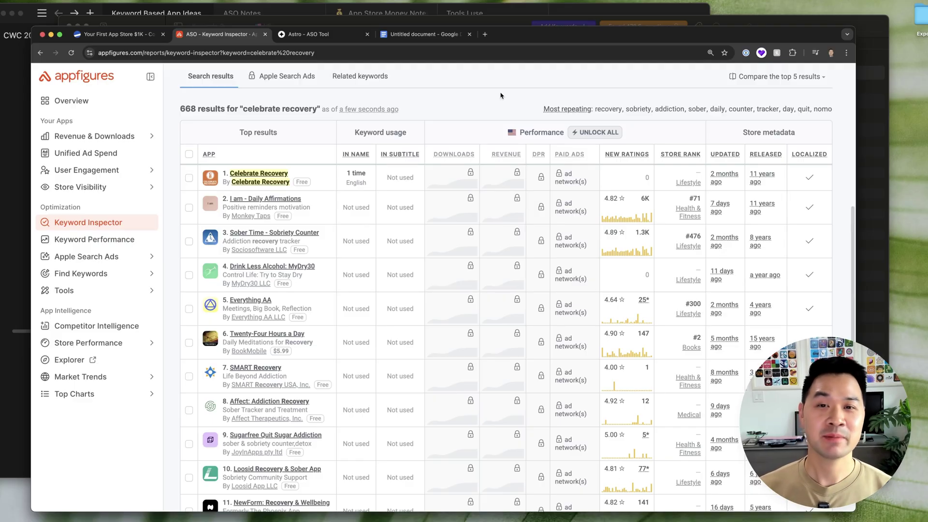
Switch to Notion to review the recorded keywords in the Keyword Based App Ideas table, and return to the Appfigures results
{"action": "left_click", "coordinate": [118, 15]}
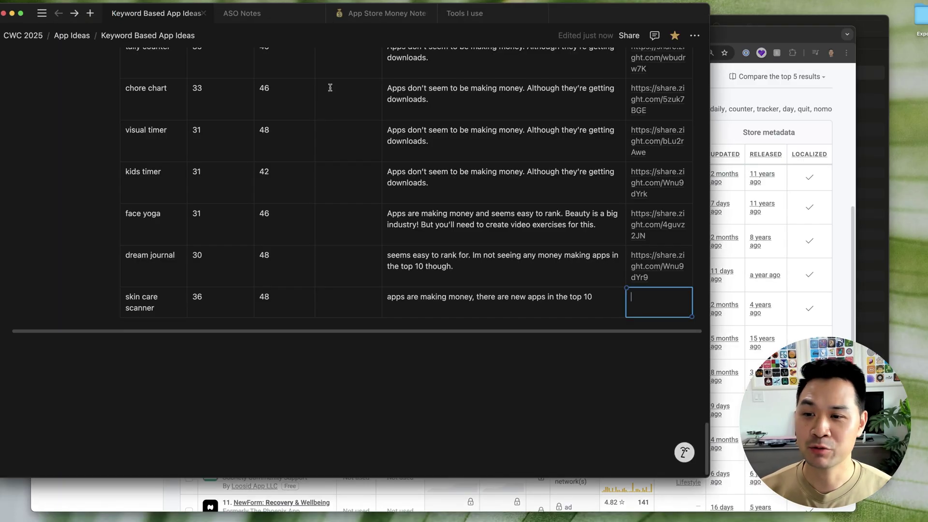
{"action": "scroll", "coordinate": [301, 263], "scroll_direction": "up", "scroll_amount": 1}
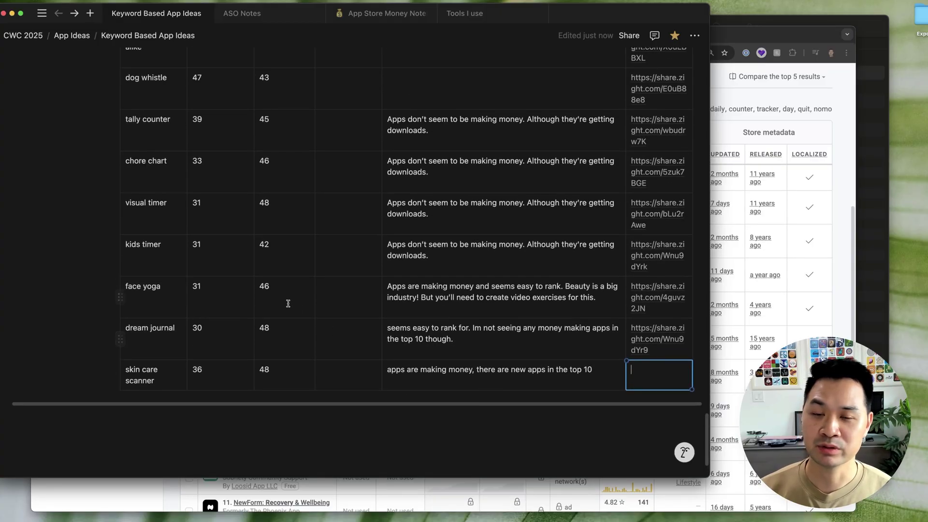
{"action": "left_click", "coordinate": [837, 128]}
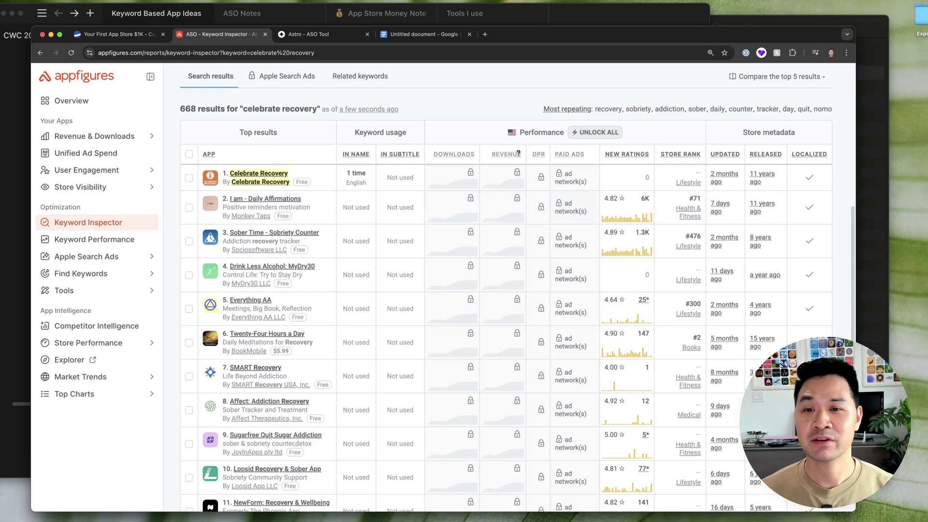
Open the "Marketing Your App" Google Docs document and briefly highlight the Manual and Paid marketing lists
{"action": "left_click", "coordinate": [424, 34]}
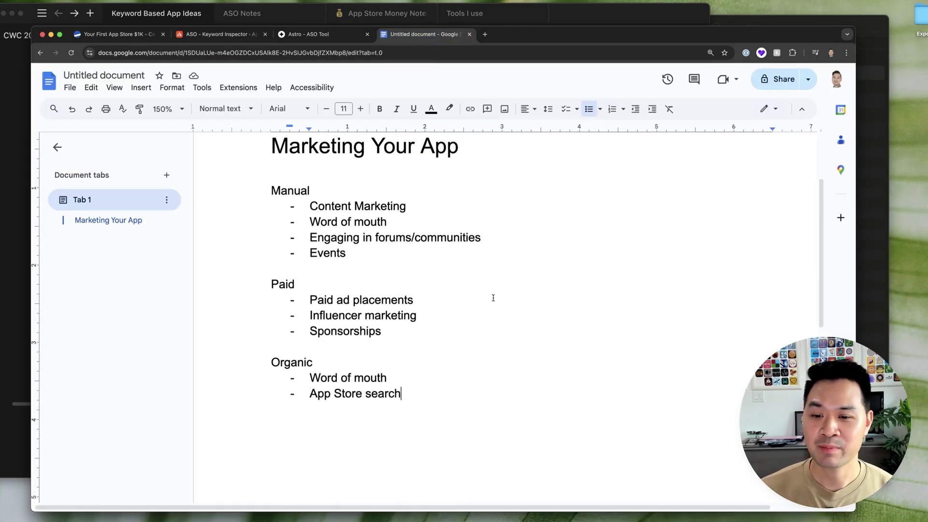
{"action": "scroll", "coordinate": [493, 297], "scroll_direction": "up", "scroll_amount": 1}
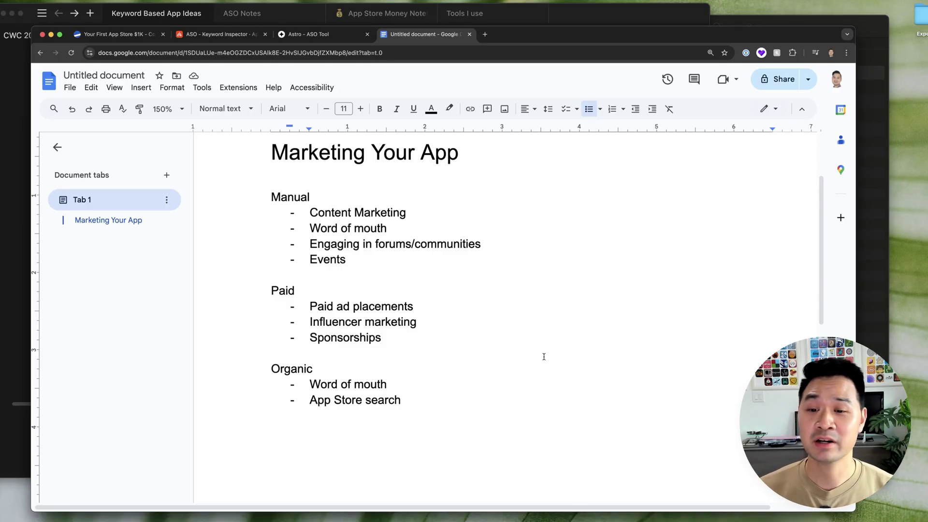
{"action": "left_click_drag", "start_coordinate": [267, 194], "coordinate": [434, 339]}
{"action": "left_click", "coordinate": [405, 265]}
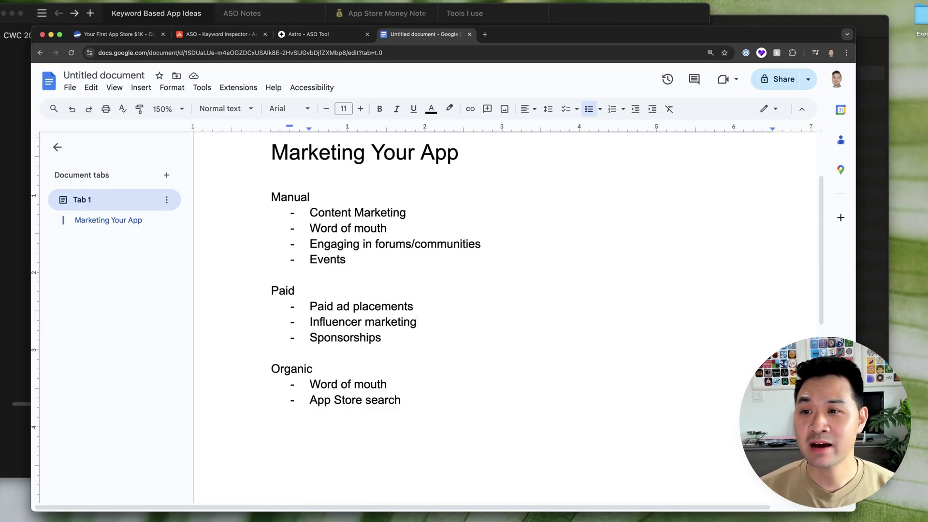
View the "Your First App Store $1K" course page and the start of the Astro website's home page
{"action": "left_click", "coordinate": [115, 34]}
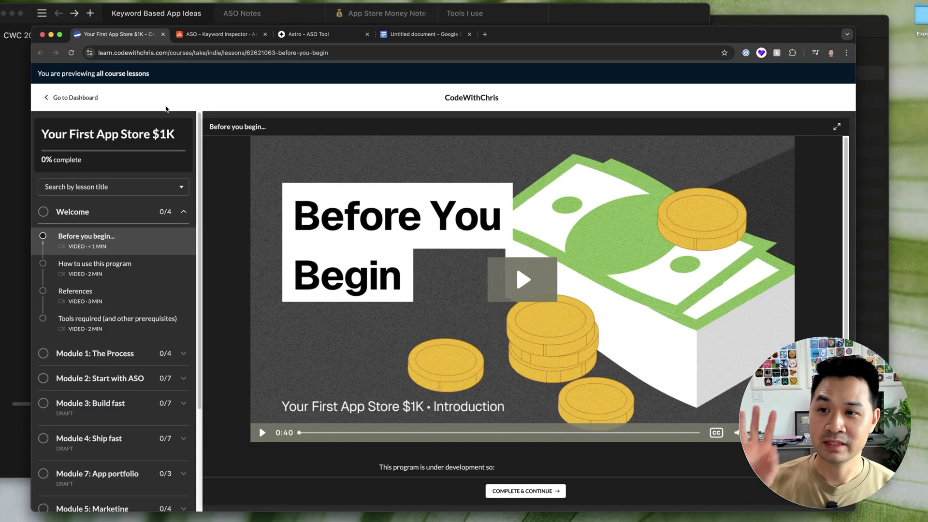
{"action": "scroll", "coordinate": [146, 282], "scroll_direction": "down", "scroll_amount": 1}
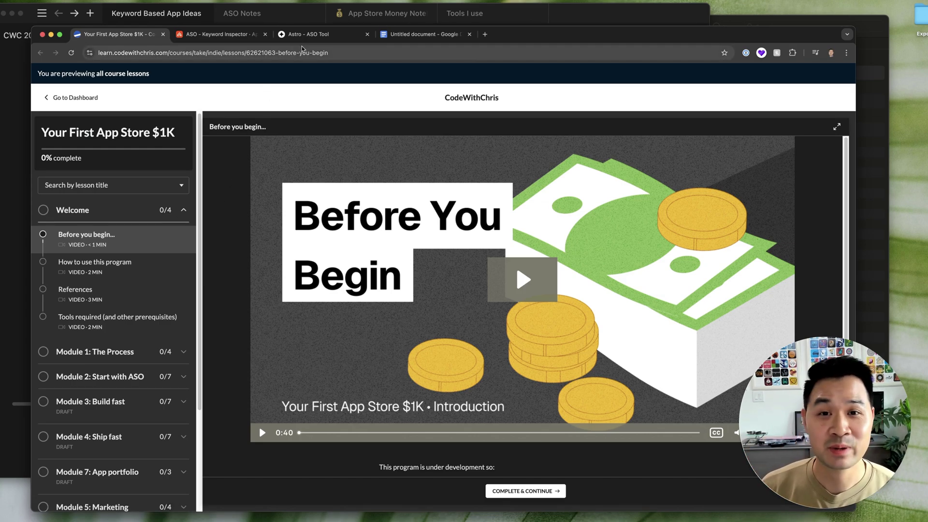
{"action": "left_click", "coordinate": [309, 36]}
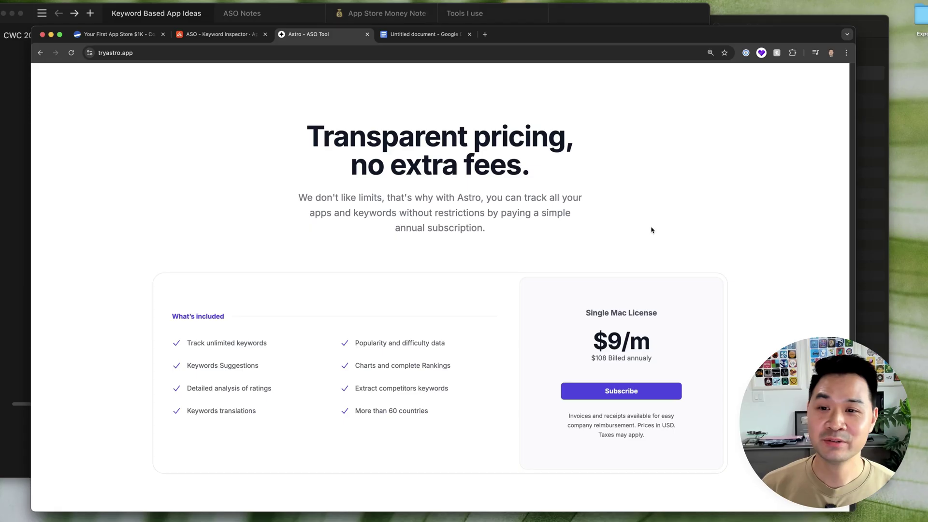
{"action": "scroll", "coordinate": [651, 230], "scroll_direction": "up", "scroll_amount": 20}
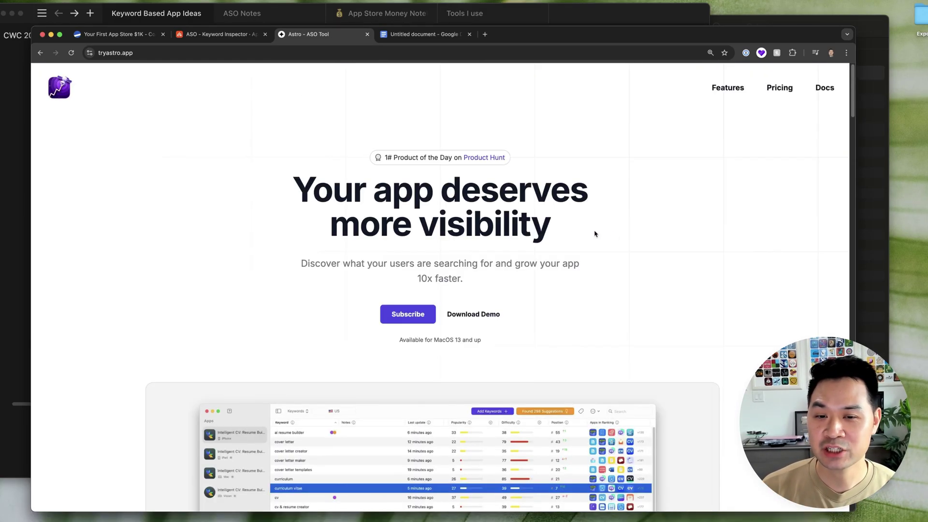